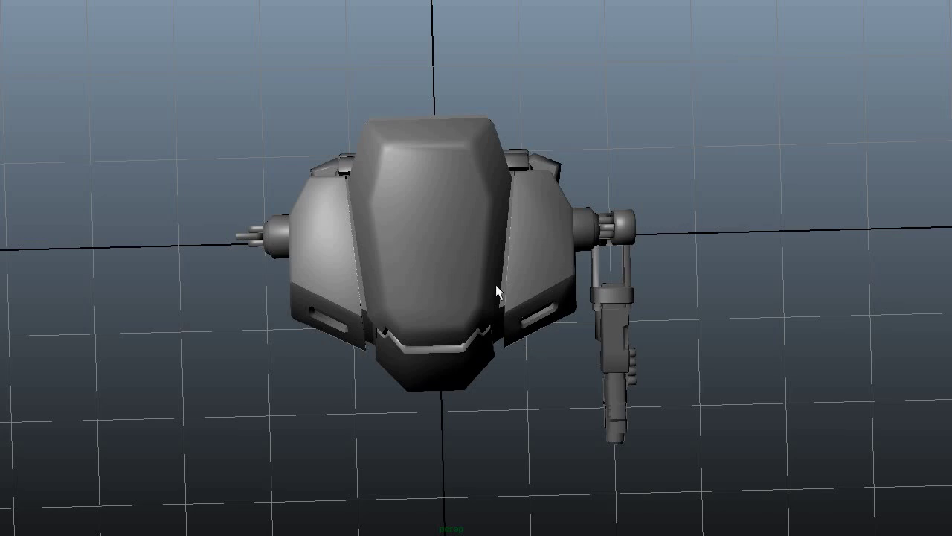
# Orbit the grey mech robot to view it from above and from the front, looking down on the grid
pyautogui.moveTo(499, 378)
pyautogui.keyDown('alt'); pyautogui.mouseDown()
pyautogui.moveTo(485, 339)
pyautogui.moveTo(487, 283)
pyautogui.mouseUp(); pyautogui.keyUp('alt')
pyautogui.keyDown('alt'); pyautogui.moveTo(487, 283); pyautogui.dragTo(488, 269, button='middle'); pyautogui.keyUp('alt')
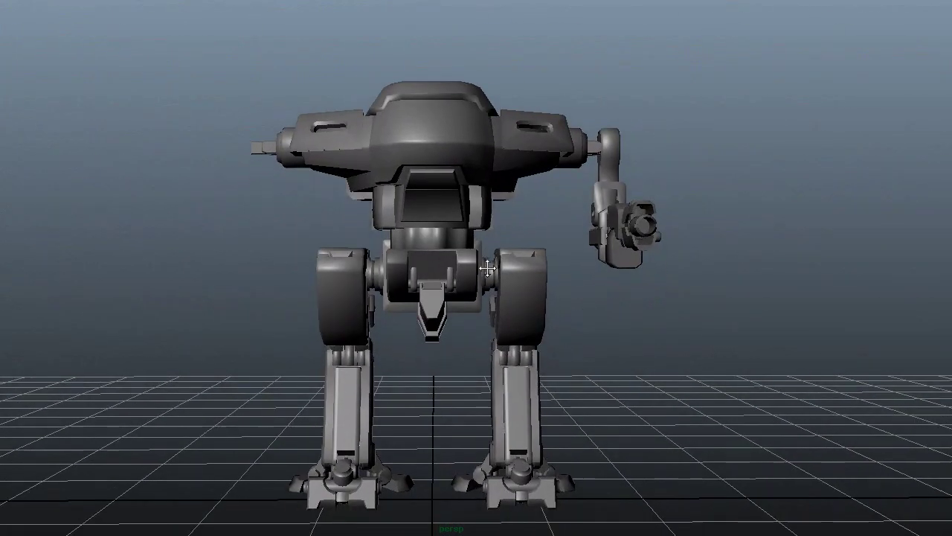
pyautogui.scroll(-2, 488, 314)
pyautogui.moveTo(563, 323)
pyautogui.keyDown('alt'); pyautogui.mouseDown()
pyautogui.moveTo(709, 393)
pyautogui.moveTo(711, 406)
pyautogui.mouseUp(); pyautogui.keyUp('alt')
pyautogui.keyDown('alt'); pyautogui.moveTo(649, 382); pyautogui.dragTo(635, 374); pyautogui.keyUp('alt')
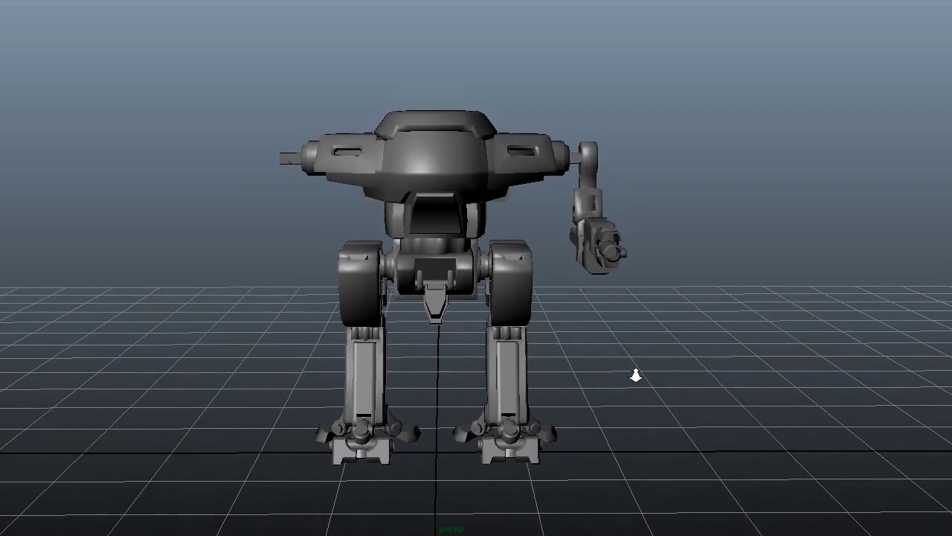
# Orbit around to the robot's side, then swing back through a three-quarter view to the front
pyautogui.keyDown('alt'); pyautogui.moveTo(742, 339); pyautogui.dragTo(653, 336); pyautogui.keyUp('alt')
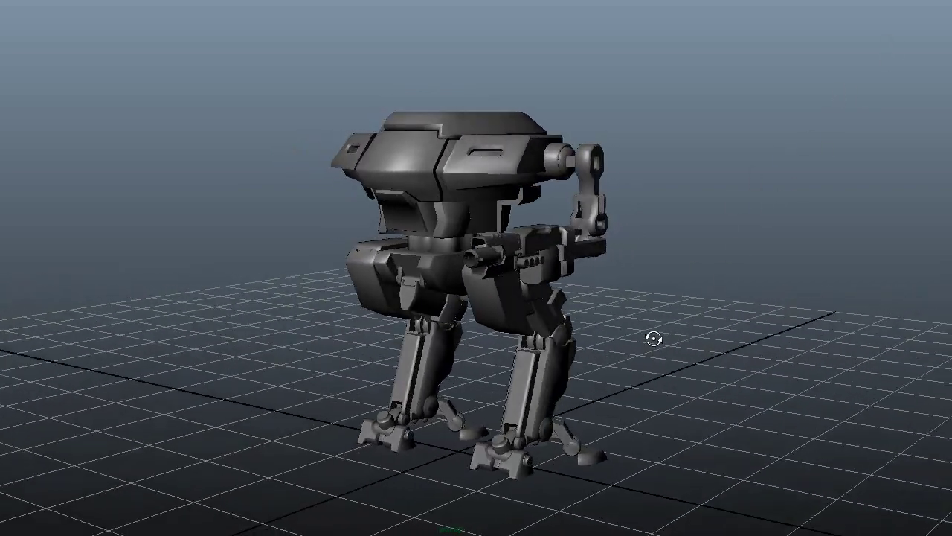
pyautogui.moveTo(790, 366)
pyautogui.keyDown('alt'); pyautogui.mouseDown()
pyautogui.moveTo(698, 357)
pyautogui.moveTo(659, 366)
pyautogui.mouseUp(); pyautogui.keyUp('alt')
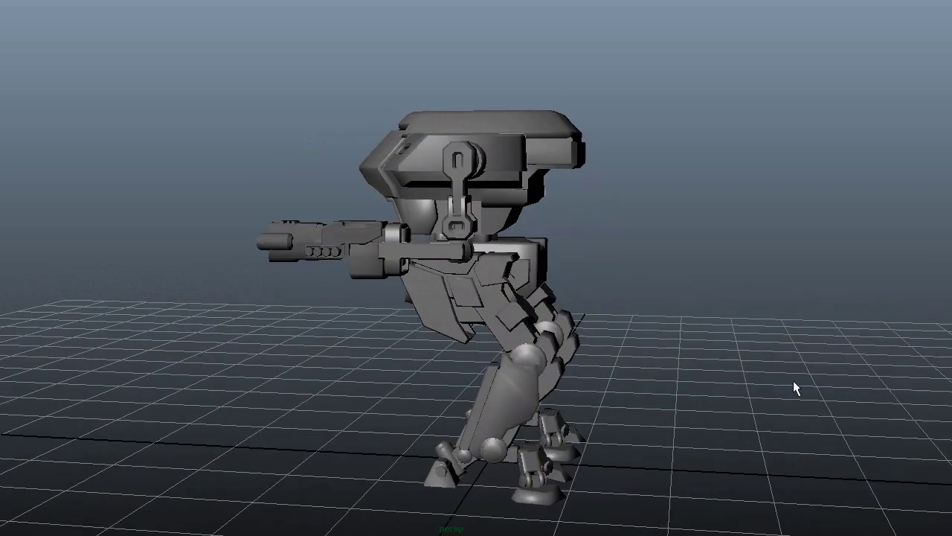
pyautogui.keyDown('alt'); pyautogui.moveTo(795, 387); pyautogui.dragTo(693, 385); pyautogui.keyUp('alt')
pyautogui.moveTo(804, 383)
pyautogui.keyDown('alt'); pyautogui.mouseDown()
pyautogui.moveTo(729, 377)
pyautogui.moveTo(774, 355)
pyautogui.moveTo(696, 366)
pyautogui.moveTo(729, 362)
pyautogui.moveTo(595, 362)
pyautogui.mouseUp(); pyautogui.keyUp('alt')
pyautogui.keyDown('alt'); pyautogui.moveTo(685, 336); pyautogui.dragTo(583, 344); pyautogui.keyUp('alt')
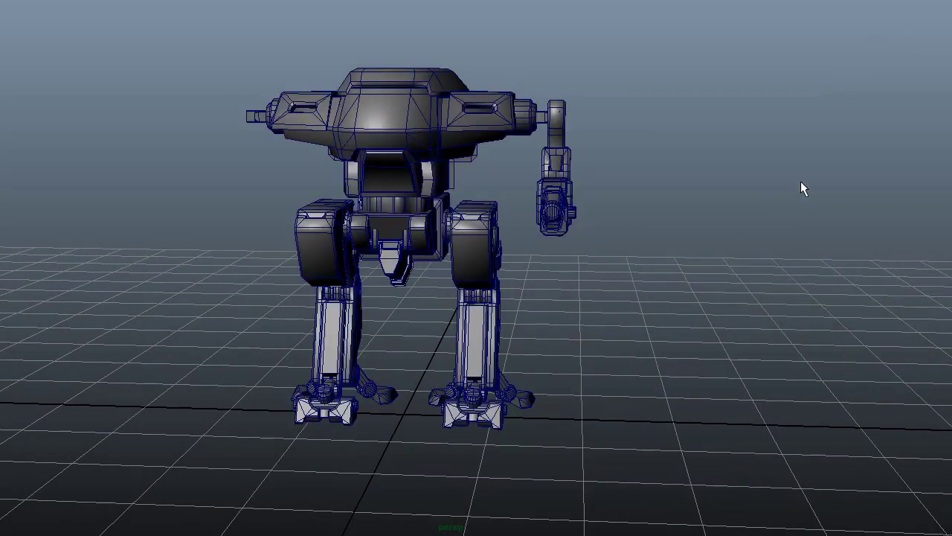
# Select the whole mech robot to show its wireframe, then orbit to side and three-quarter views
pyautogui.keyDown('alt'); pyautogui.moveTo(801, 187); pyautogui.dragTo(690, 190); pyautogui.keyUp('alt')
pyautogui.moveTo(748, 191)
pyautogui.keyDown('alt'); pyautogui.mouseDown()
pyautogui.moveTo(642, 195)
pyautogui.moveTo(786, 213)
pyautogui.moveTo(796, 221)
pyautogui.moveTo(725, 215)
pyautogui.moveTo(822, 233)
pyautogui.moveTo(680, 233)
pyautogui.mouseUp(); pyautogui.keyUp('alt')
pyautogui.moveTo(808, 249)
pyautogui.keyDown('alt'); pyautogui.mouseDown()
pyautogui.moveTo(703, 244)
pyautogui.moveTo(737, 257)
pyautogui.moveTo(678, 258)
pyautogui.moveTo(720, 289)
pyautogui.mouseUp(); pyautogui.keyUp('alt')
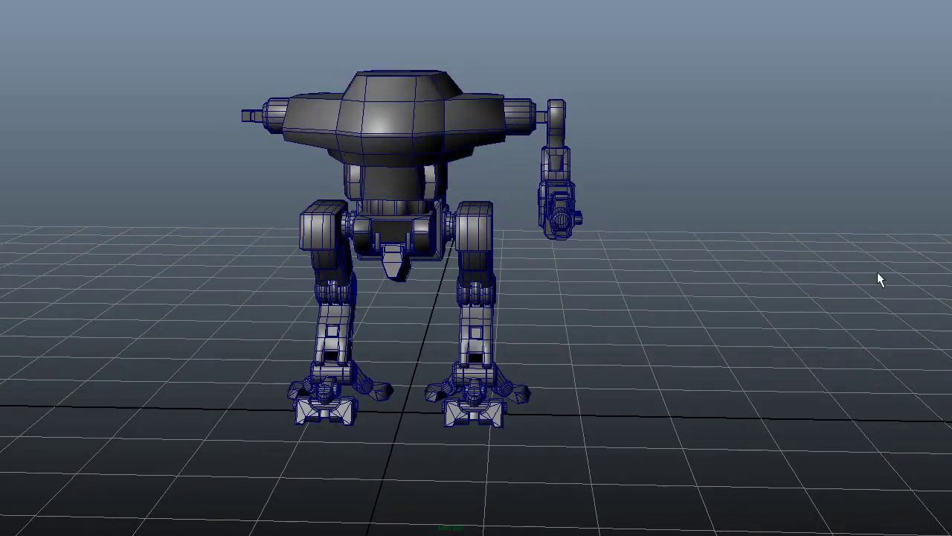
pyautogui.moveTo(846, 273)
pyautogui.keyDown('alt'); pyautogui.mouseDown()
pyautogui.moveTo(784, 277)
pyautogui.moveTo(700, 262)
pyautogui.moveTo(653, 267)
pyautogui.moveTo(741, 255)
pyautogui.moveTo(687, 254)
pyautogui.moveTo(754, 256)
pyautogui.moveTo(704, 251)
pyautogui.moveTo(804, 263)
pyautogui.moveTo(722, 265)
pyautogui.moveTo(871, 278)
pyautogui.moveTo(733, 283)
pyautogui.moveTo(770, 280)
pyautogui.mouseUp(); pyautogui.keyUp('alt')
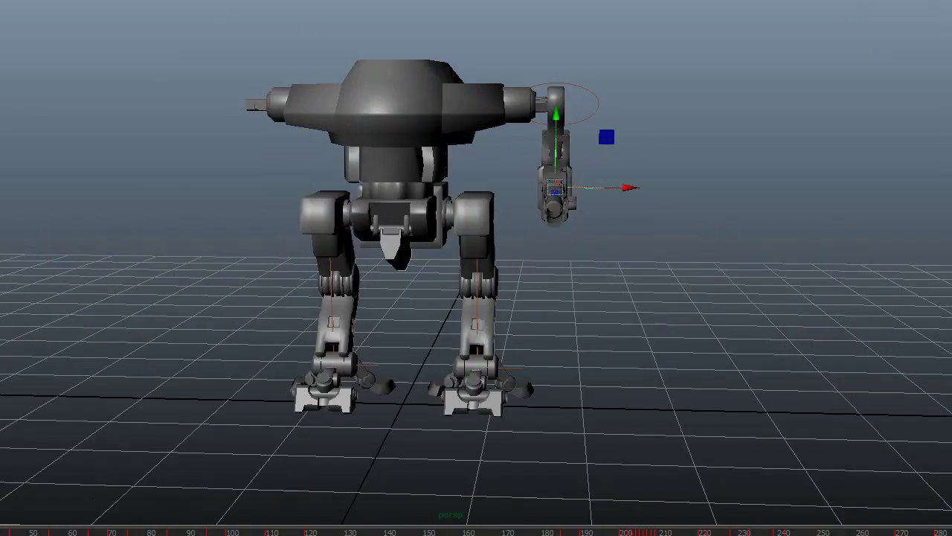
# Hide the rig control rings, then orbit the walking robot from a three-quarter side view back to the front
pyautogui.click(10, 186)
pyautogui.keyDown('alt'); pyautogui.moveTo(696, 229); pyautogui.dragTo(564, 234); pyautogui.keyUp('alt')
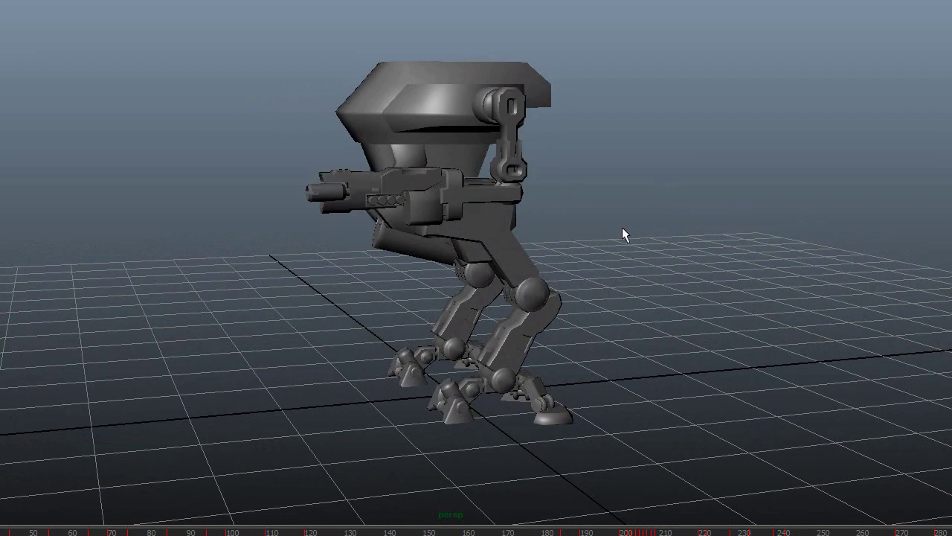
pyautogui.keyDown('alt'); pyautogui.moveTo(658, 223); pyautogui.dragTo(754, 229); pyautogui.keyUp('alt')
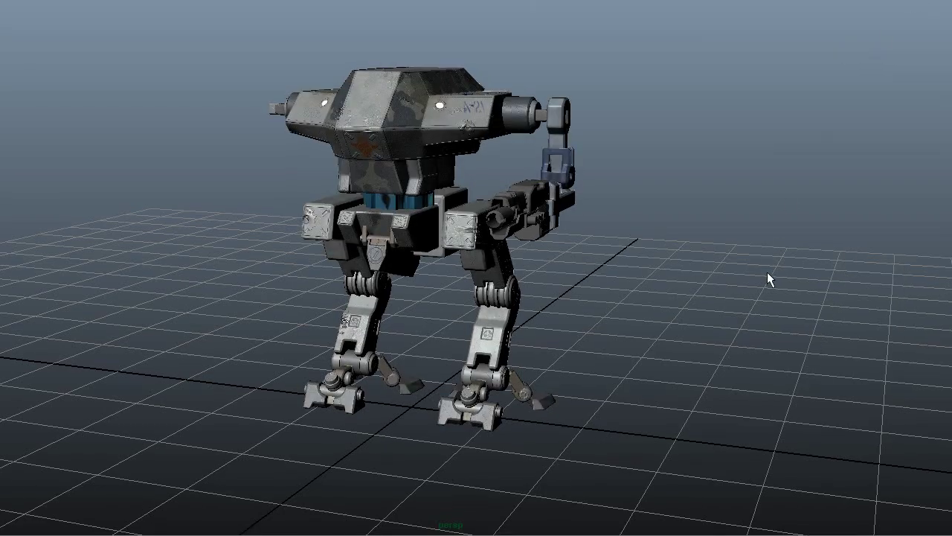
# Orbit and zoom around the textured robot through three-quarter, side, front and overhead views
pyautogui.moveTo(755, 289)
pyautogui.keyDown('alt'); pyautogui.mouseDown()
pyautogui.moveTo(665, 282)
pyautogui.moveTo(747, 299)
pyautogui.mouseUp(); pyautogui.keyUp('alt')
pyautogui.keyDown('alt'); pyautogui.moveTo(683, 308); pyautogui.dragTo(719, 319); pyautogui.keyUp('alt')
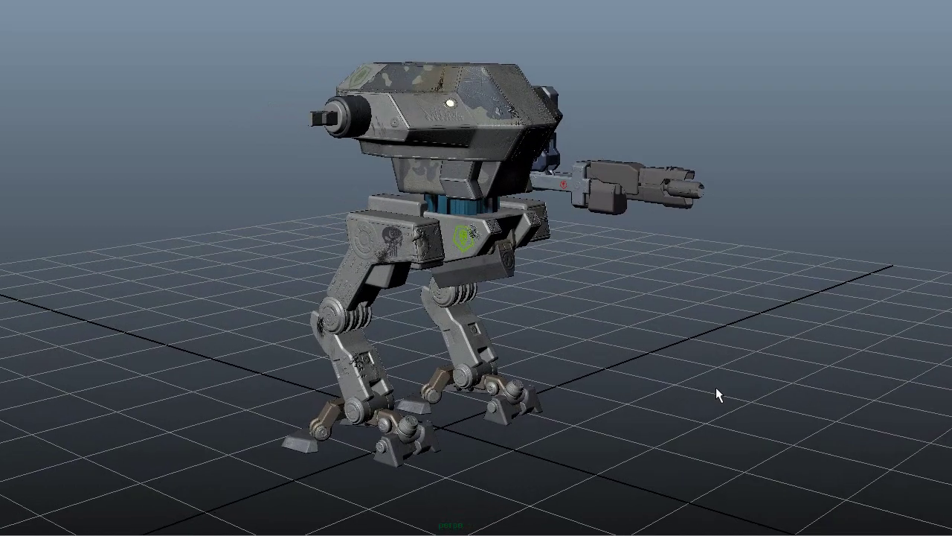
pyautogui.moveTo(718, 391)
pyautogui.keyDown('alt'); pyautogui.mouseDown()
pyautogui.moveTo(901, 389)
pyautogui.moveTo(709, 387)
pyautogui.moveTo(848, 381)
pyautogui.mouseUp(); pyautogui.keyUp('alt')
pyautogui.moveTo(759, 379)
pyautogui.keyDown('alt'); pyautogui.mouseDown()
pyautogui.moveTo(842, 378)
pyautogui.moveTo(838, 365)
pyautogui.moveTo(780, 355)
pyautogui.moveTo(803, 396)
pyautogui.moveTo(778, 344)
pyautogui.mouseUp(); pyautogui.keyUp('alt')
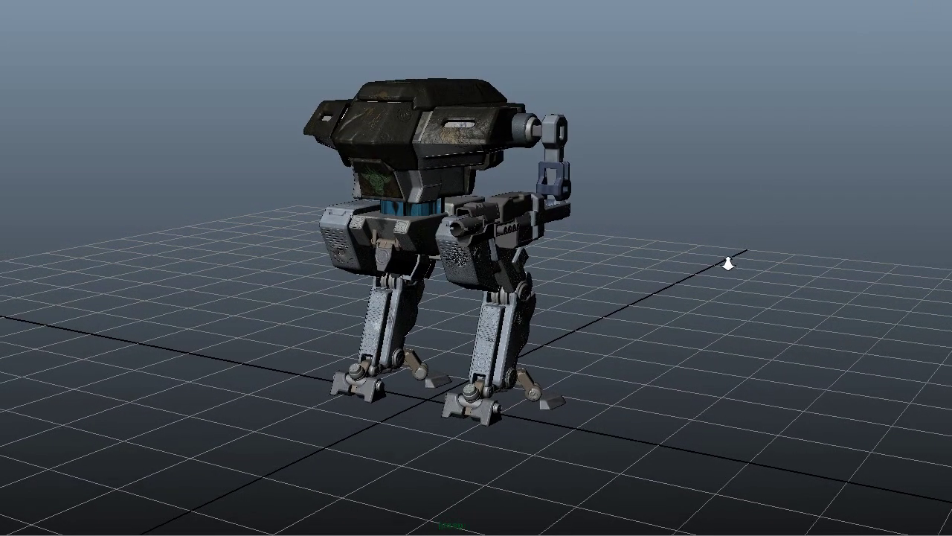
pyautogui.keyDown('alt'); pyautogui.moveTo(682, 320); pyautogui.dragTo(755, 312); pyautogui.keyUp('alt')
pyautogui.scroll(1, 685, 328)
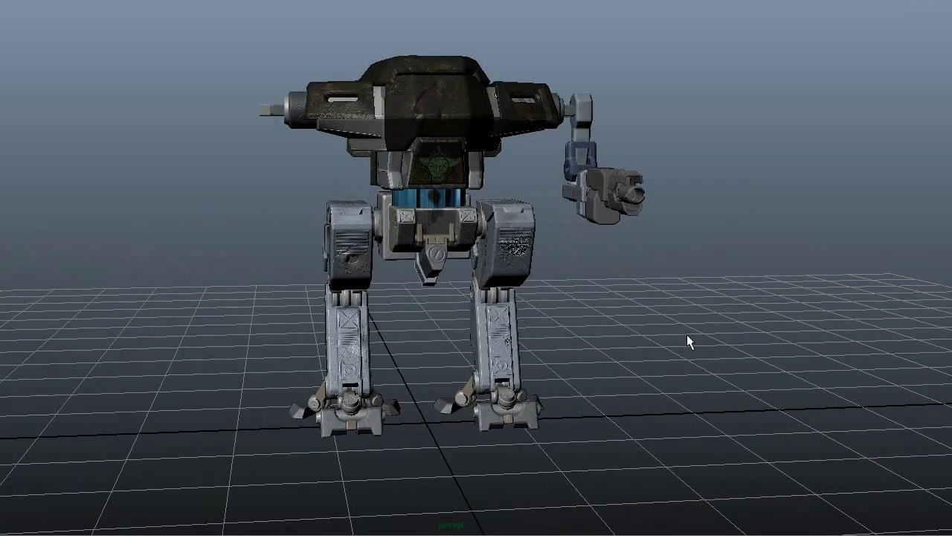
pyautogui.moveTo(707, 291)
pyautogui.keyDown('alt'); pyautogui.mouseDown()
pyautogui.moveTo(661, 382)
pyautogui.moveTo(660, 433)
pyautogui.moveTo(659, 347)
pyautogui.moveTo(812, 351)
pyautogui.mouseUp(); pyautogui.keyUp('alt')
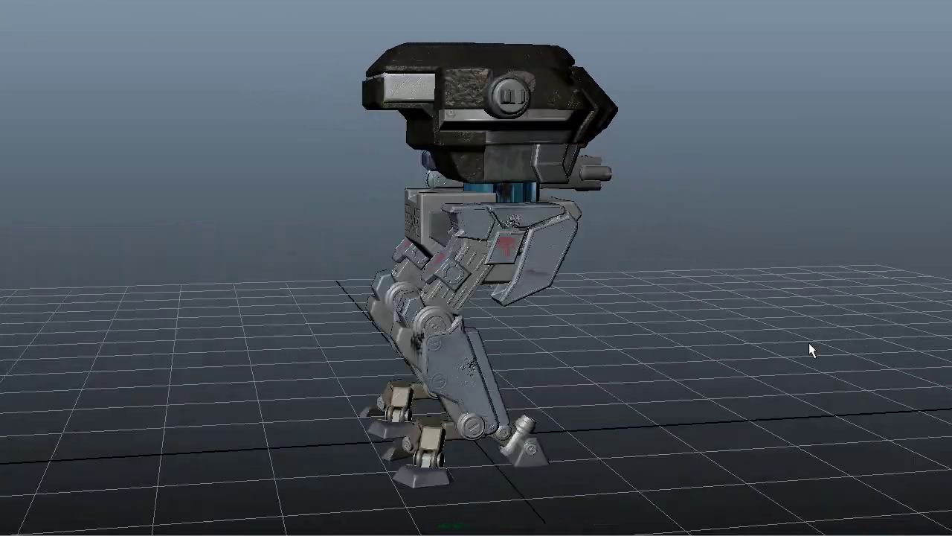
pyautogui.moveTo(691, 323)
pyautogui.keyDown('alt'); pyautogui.mouseDown()
pyautogui.moveTo(729, 298)
pyautogui.moveTo(712, 280)
pyautogui.moveTo(786, 319)
pyautogui.moveTo(709, 234)
pyautogui.mouseUp(); pyautogui.keyUp('alt')
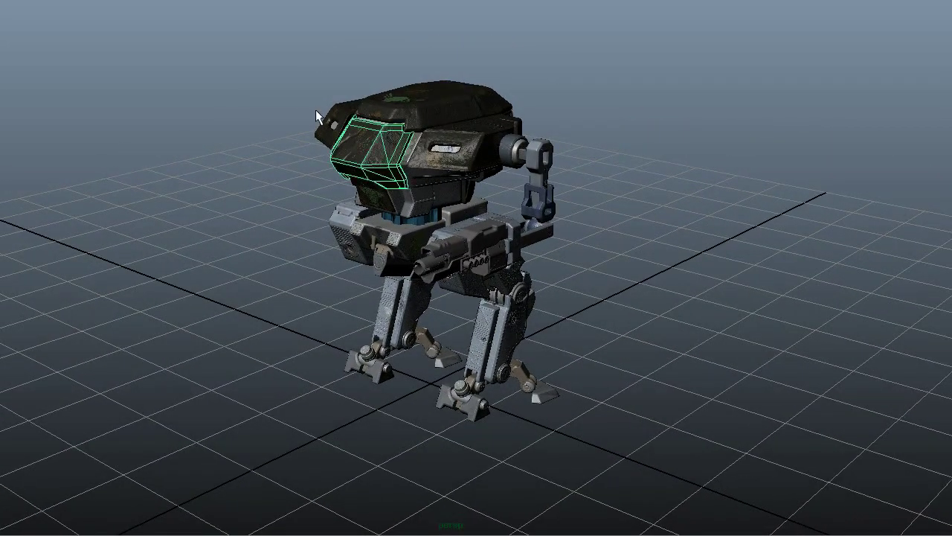
pyautogui.click(482, 134)
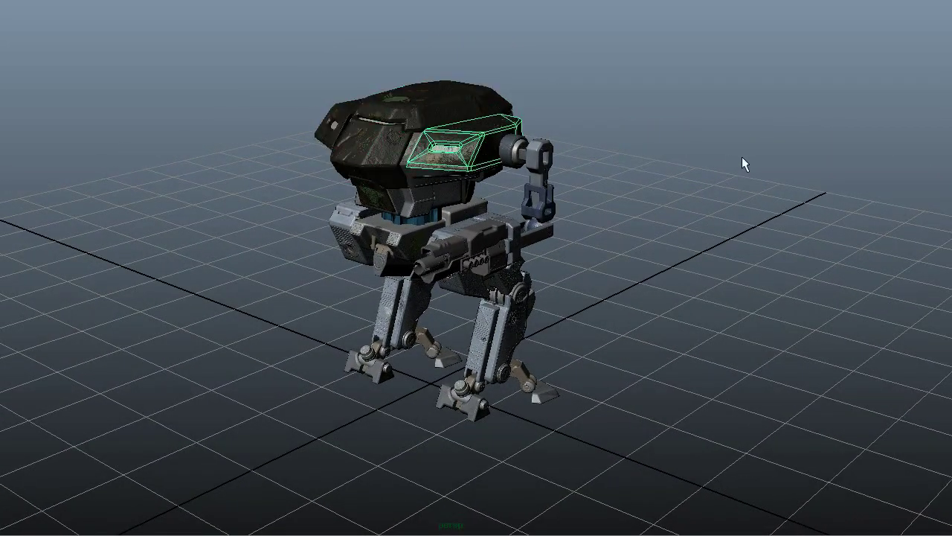
pyautogui.keyDown('alt'); pyautogui.moveTo(744, 159); pyautogui.dragTo(511, 160); pyautogui.keyUp('alt')
pyautogui.click(514, 157)
pyautogui.moveTo(634, 188)
pyautogui.keyDown('alt'); pyautogui.mouseDown()
pyautogui.moveTo(722, 166)
pyautogui.moveTo(367, 196)
pyautogui.mouseUp(); pyautogui.keyUp('alt')
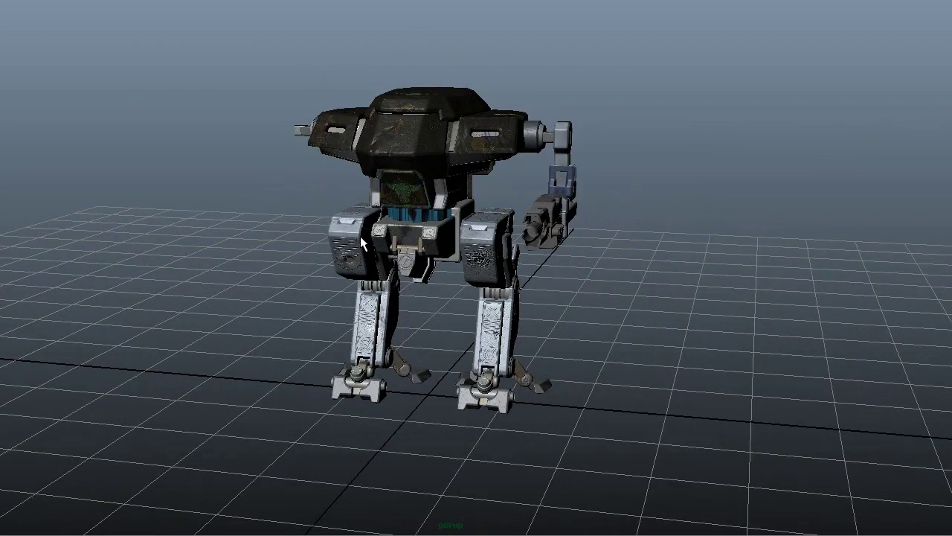
pyautogui.moveTo(572, 243)
pyautogui.keyDown('alt'); pyautogui.mouseDown()
pyautogui.moveTo(491, 251)
pyautogui.moveTo(659, 270)
pyautogui.moveTo(619, 247)
pyautogui.mouseUp(); pyautogui.keyUp('alt')
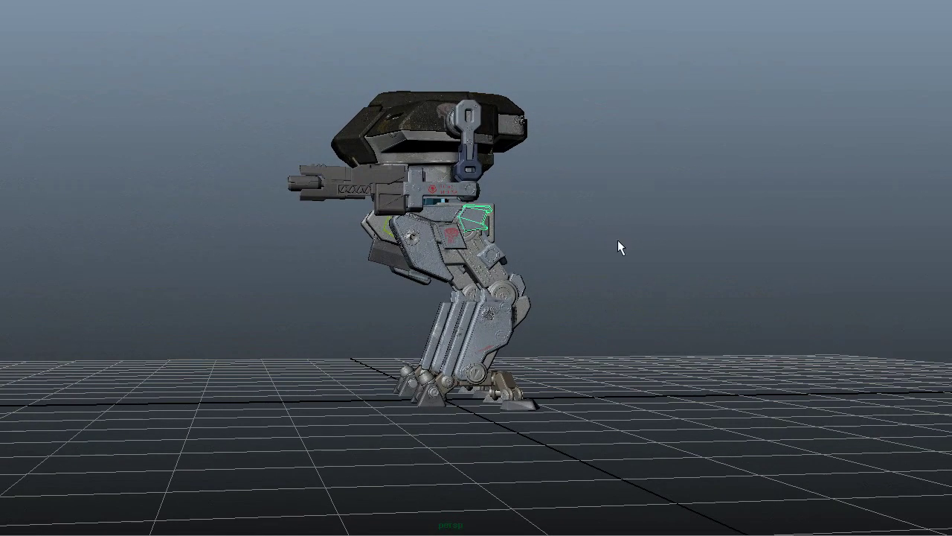
pyautogui.click(434, 251)
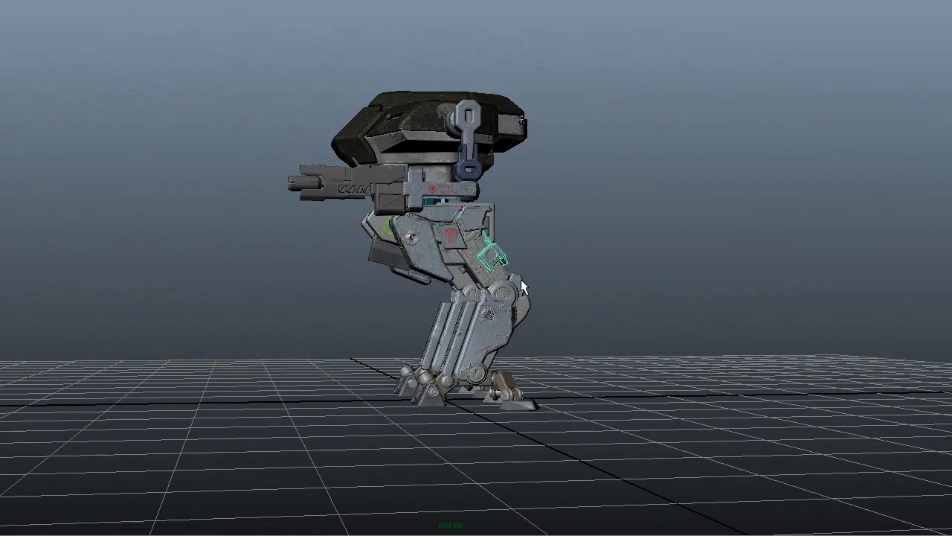
pyautogui.click(493, 323)
pyautogui.moveTo(571, 290)
pyautogui.keyDown('alt'); pyautogui.mouseDown()
pyautogui.moveTo(719, 305)
pyautogui.moveTo(476, 338)
pyautogui.mouseUp(); pyautogui.keyUp('alt')
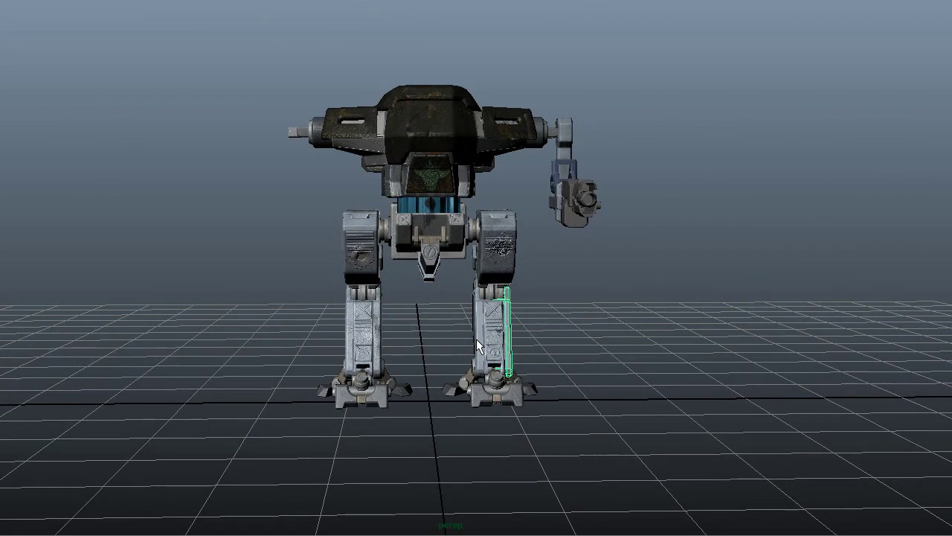
pyautogui.click(495, 341)
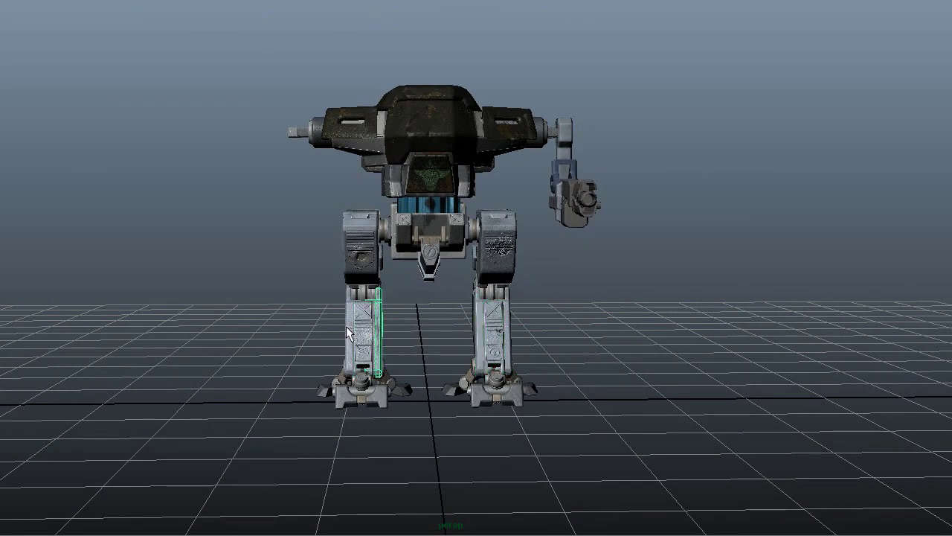
pyautogui.click(346, 326)
pyautogui.keyDown('alt'); pyautogui.moveTo(345, 312); pyautogui.dragTo(409, 309); pyautogui.keyUp('alt')
pyautogui.keyDown('alt'); pyautogui.moveTo(342, 283); pyautogui.dragTo(409, 313); pyautogui.keyUp('alt')
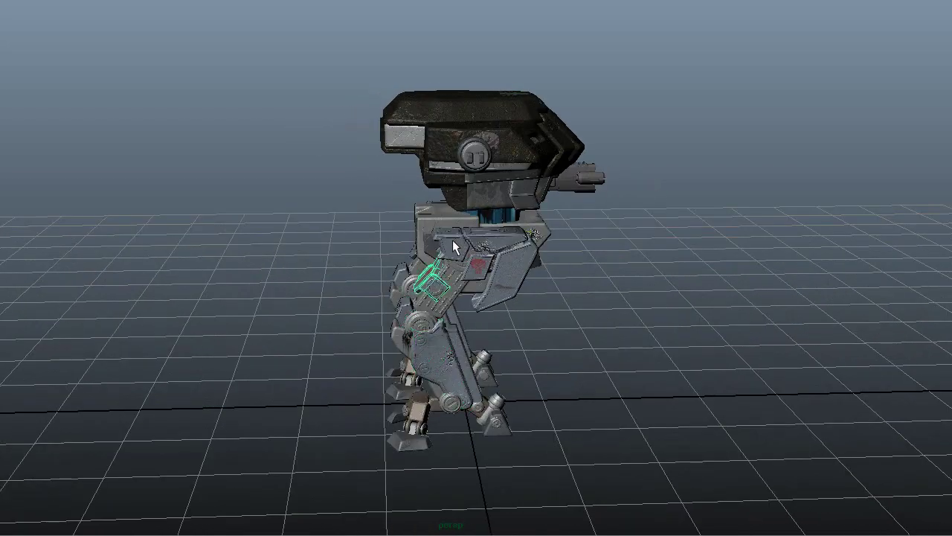
pyautogui.click(491, 239)
pyautogui.click(499, 274)
pyautogui.click(536, 281)
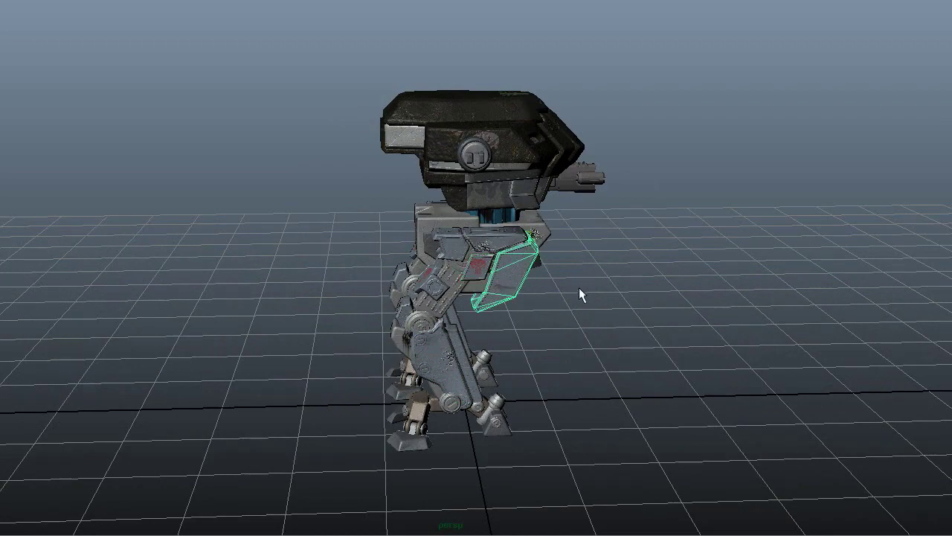
pyautogui.moveTo(579, 288)
pyautogui.keyDown('alt'); pyautogui.mouseDown()
pyautogui.moveTo(610, 305)
pyautogui.moveTo(621, 376)
pyautogui.moveTo(638, 349)
pyautogui.mouseUp(); pyautogui.keyUp('alt')
pyautogui.click(621, 376)
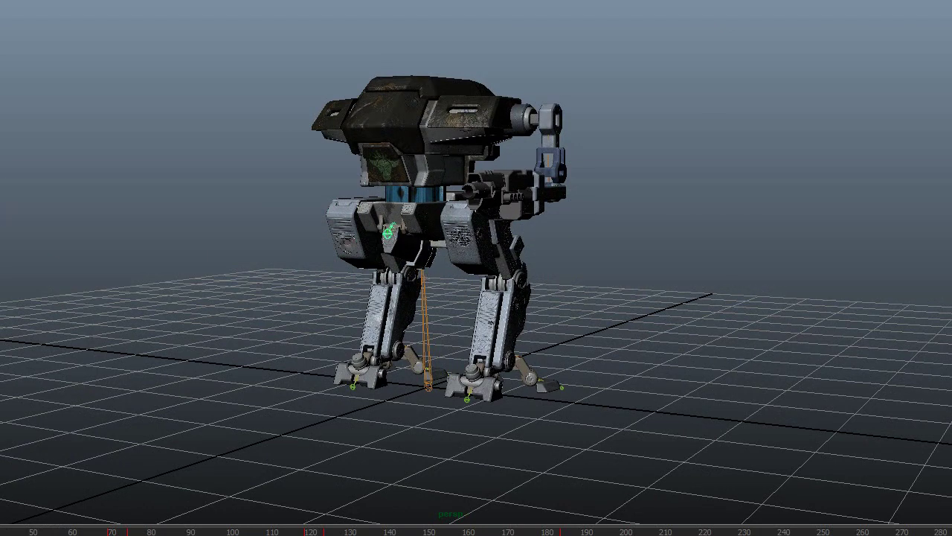
# Rotate the rig's hip control to twist the hips and legs, then orbit around the new pose
pyautogui.click(393, 222)
pyautogui.moveTo(357, 236)
pyautogui.mouseDown()
pyautogui.moveTo(366, 208)
pyautogui.moveTo(365, 223)
pyautogui.mouseUp()
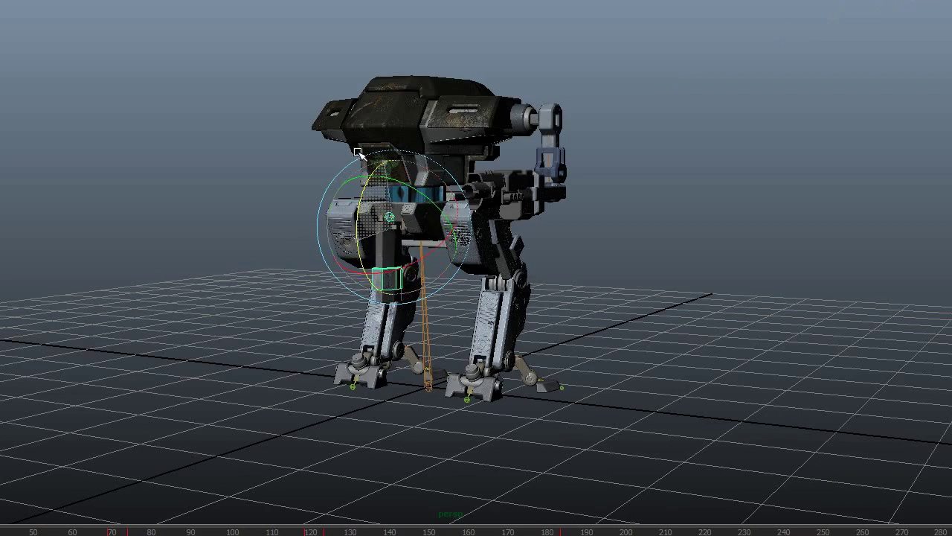
pyautogui.moveTo(573, 265)
pyautogui.keyDown('alt'); pyautogui.mouseDown()
pyautogui.moveTo(734, 270)
pyautogui.moveTo(680, 228)
pyautogui.moveTo(554, 190)
pyautogui.mouseUp(); pyautogui.keyUp('alt')
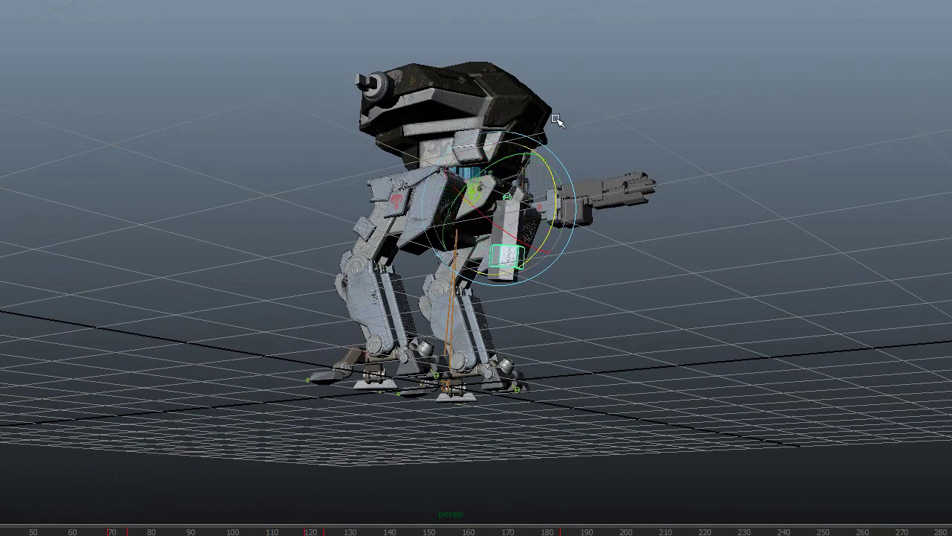
pyautogui.moveTo(712, 291)
pyautogui.keyDown('alt'); pyautogui.mouseDown()
pyautogui.moveTo(570, 323)
pyautogui.moveTo(617, 289)
pyautogui.mouseUp(); pyautogui.keyUp('alt')
# Tumble and dolly the camera lower and closer to the walking robot
pyautogui.scroll(-3, 549, 228)
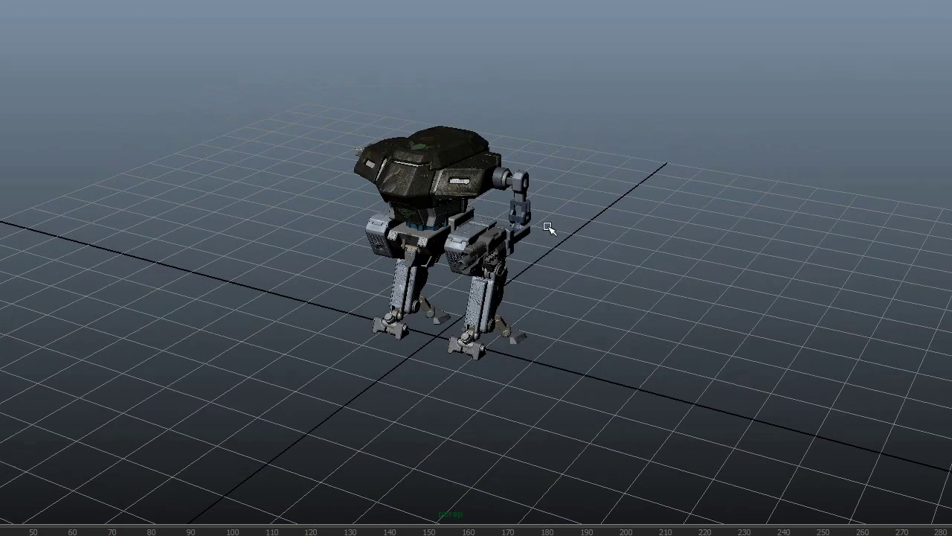
pyautogui.moveTo(548, 228)
pyautogui.keyDown('alt'); pyautogui.mouseDown()
pyautogui.moveTo(574, 293)
pyautogui.moveTo(572, 245)
pyautogui.mouseUp(); pyautogui.keyUp('alt')
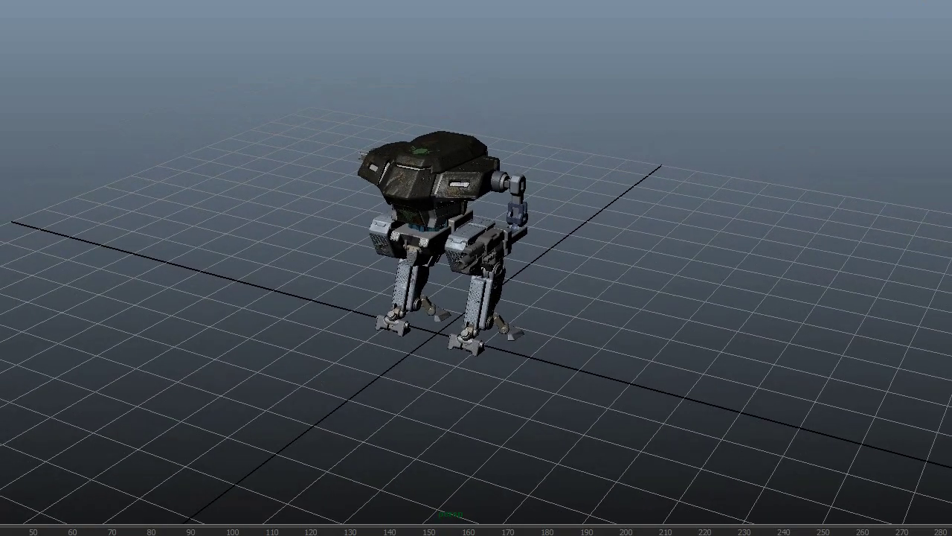
pyautogui.moveTo(918, 453)
pyautogui.keyDown('alt'); pyautogui.mouseDown()
pyautogui.moveTo(687, 351)
pyautogui.moveTo(642, 395)
pyautogui.mouseUp(); pyautogui.keyUp('alt')
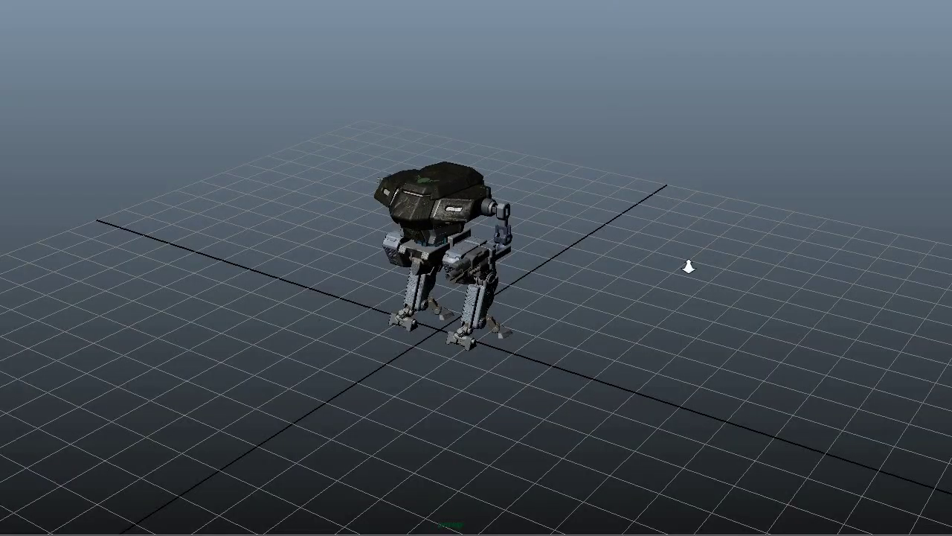
pyautogui.keyDown('alt'); pyautogui.moveTo(688, 267); pyautogui.dragTo(716, 318, button='right'); pyautogui.keyUp('alt')
pyautogui.moveTo(695, 340)
pyautogui.keyDown('alt'); pyautogui.mouseDown()
pyautogui.moveTo(635, 268)
pyautogui.moveTo(625, 298)
pyautogui.mouseUp(); pyautogui.keyUp('alt')
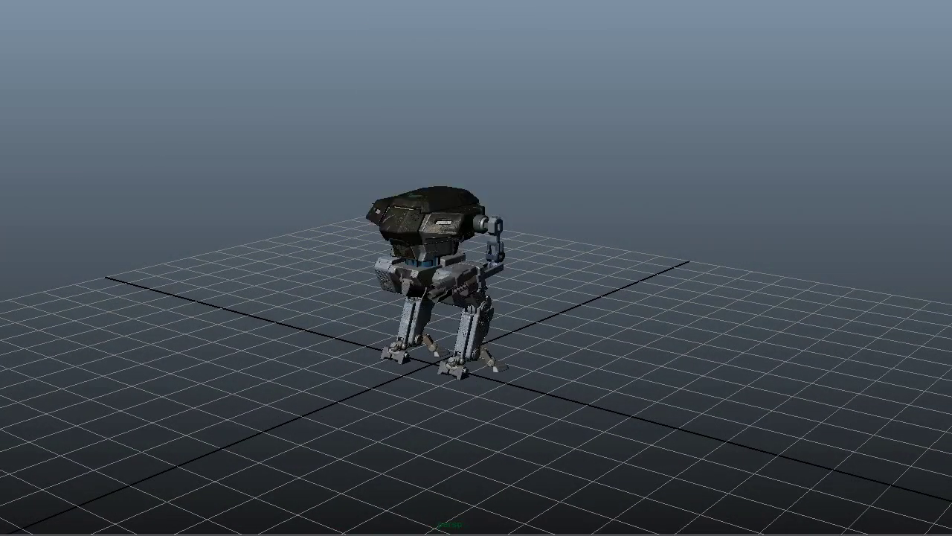
pyautogui.scroll(2, 476, 297)
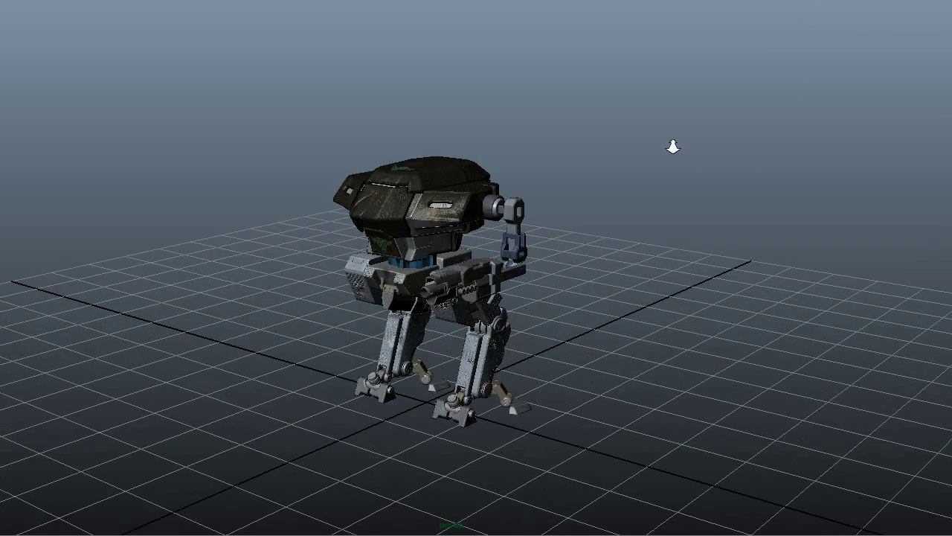
pyautogui.keyDown('alt'); pyautogui.moveTo(657, 165); pyautogui.dragTo(771, 181, button='right'); pyautogui.keyUp('alt')
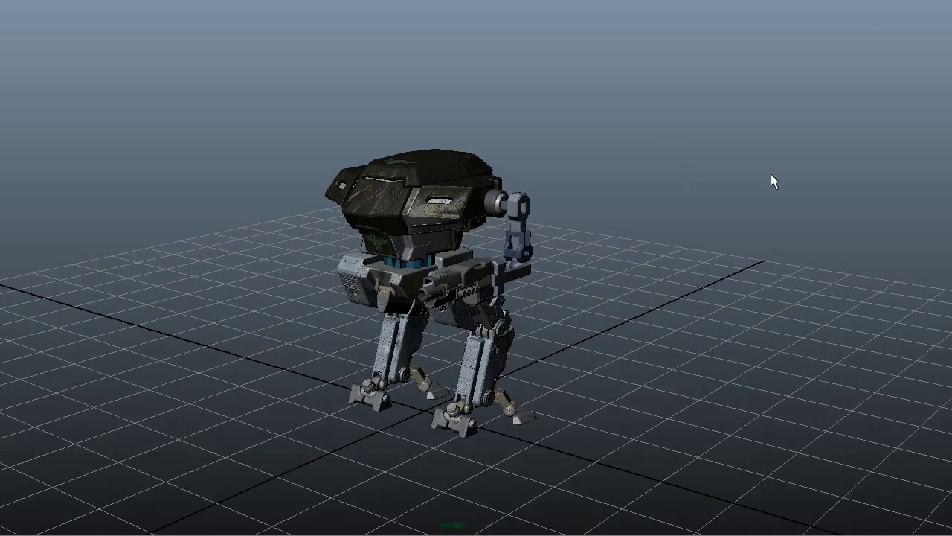
pyautogui.moveTo(667, 184)
pyautogui.keyDown('alt'); pyautogui.mouseDown()
pyautogui.moveTo(684, 246)
pyautogui.moveTo(676, 260)
pyautogui.moveTo(722, 245)
pyautogui.moveTo(763, 303)
pyautogui.mouseUp(); pyautogui.keyUp('alt')
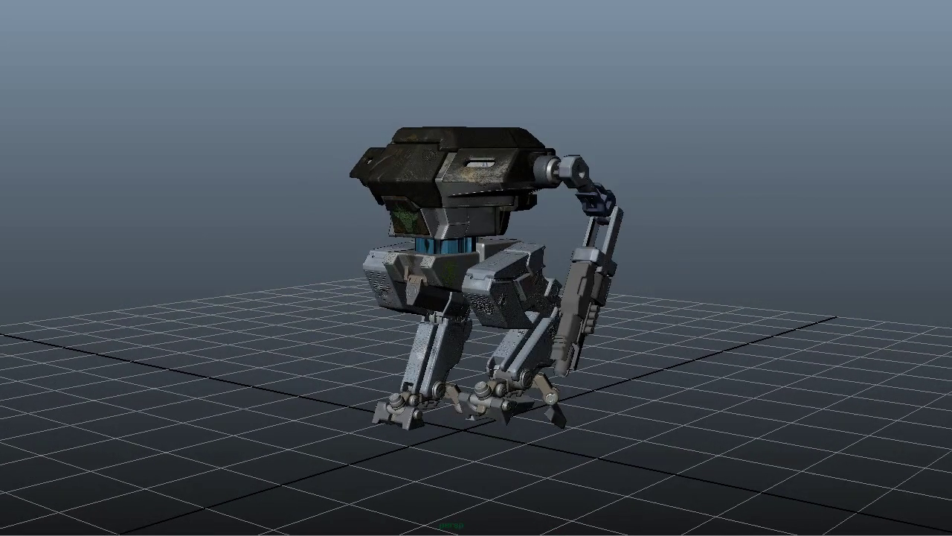
# Orbit fully around the walking robot through side, rear, front and three-quarter views
pyautogui.keyDown('alt'); pyautogui.moveTo(815, 444); pyautogui.dragTo(803, 419); pyautogui.keyUp('alt')
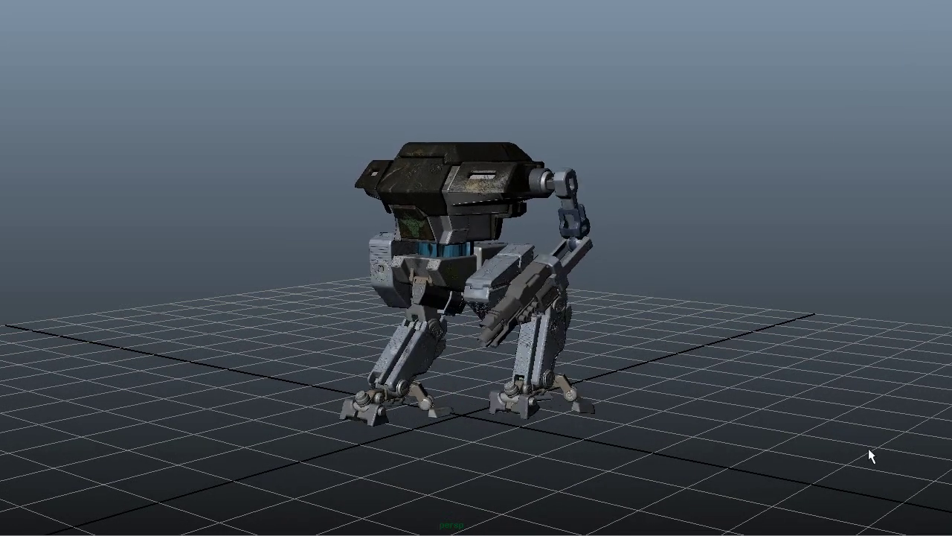
pyautogui.keyDown('alt'); pyautogui.moveTo(788, 439); pyautogui.dragTo(732, 425); pyautogui.keyUp('alt')
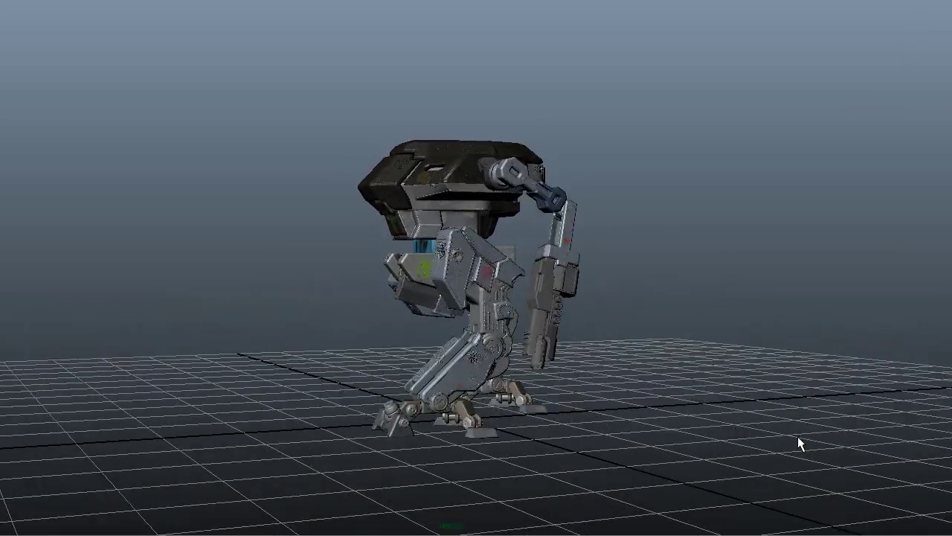
pyautogui.keyDown('alt'); pyautogui.moveTo(803, 425); pyautogui.dragTo(753, 424); pyautogui.keyUp('alt')
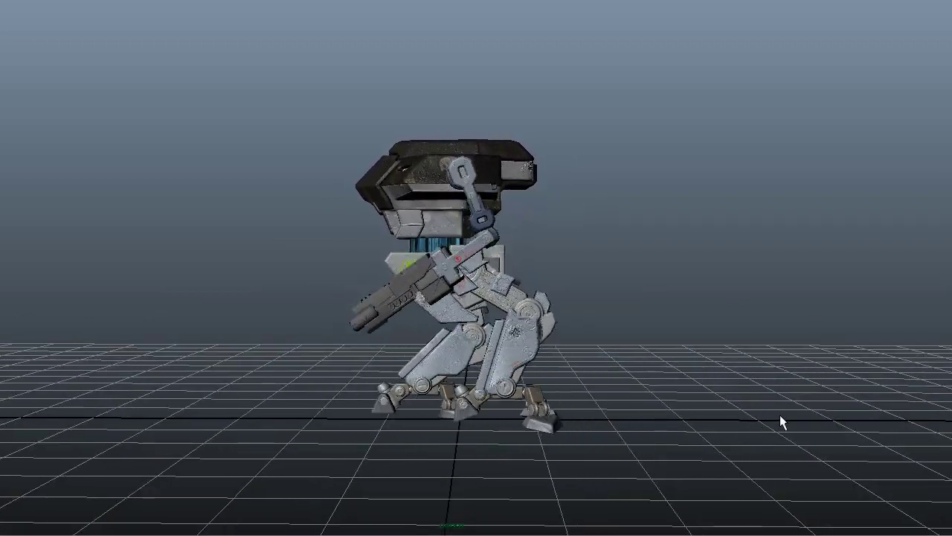
pyautogui.moveTo(809, 423)
pyautogui.keyDown('alt'); pyautogui.mouseDown()
pyautogui.moveTo(697, 426)
pyautogui.moveTo(748, 419)
pyautogui.mouseUp(); pyautogui.keyUp('alt')
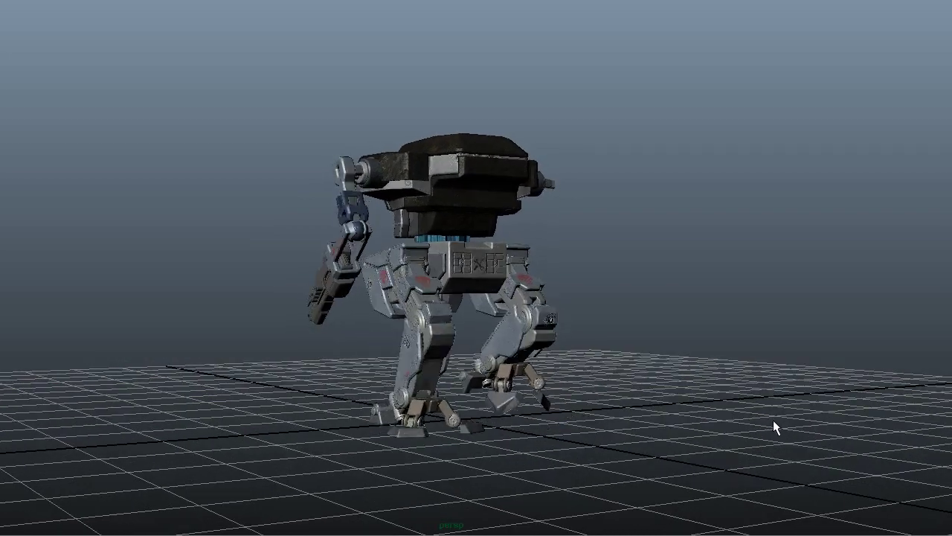
pyautogui.keyDown('alt'); pyautogui.moveTo(776, 421); pyautogui.dragTo(712, 426); pyautogui.keyUp('alt')
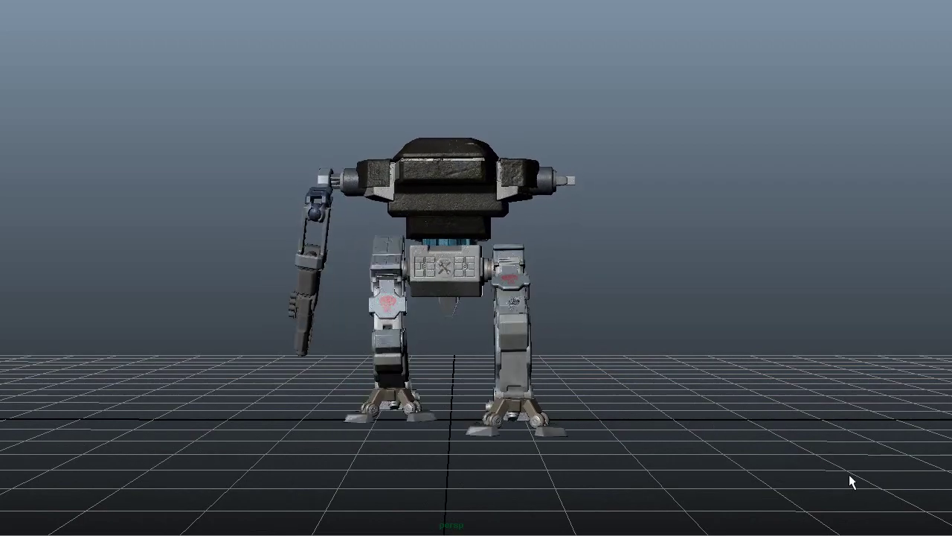
pyautogui.keyDown('alt'); pyautogui.moveTo(853, 478); pyautogui.dragTo(762, 479); pyautogui.keyUp('alt')
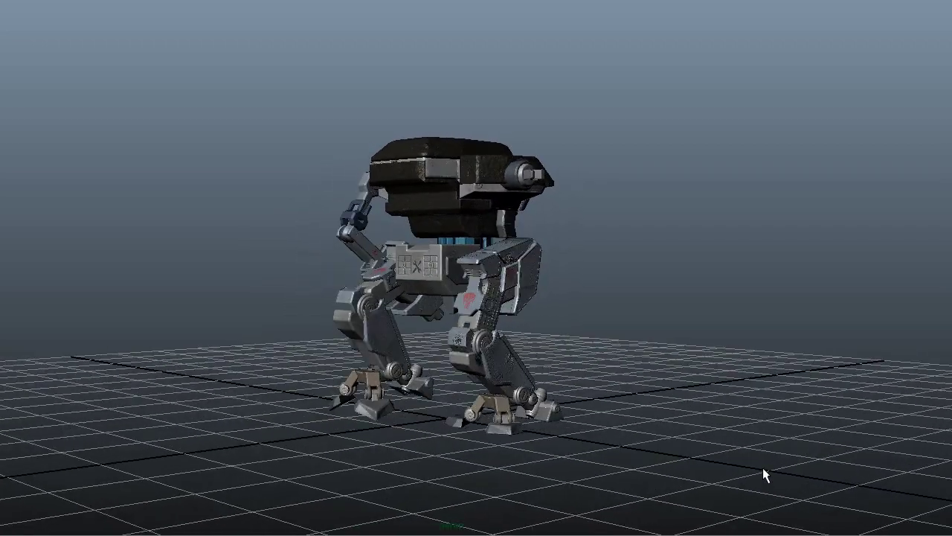
pyautogui.keyDown('alt'); pyautogui.moveTo(814, 458); pyautogui.dragTo(716, 460); pyautogui.keyUp('alt')
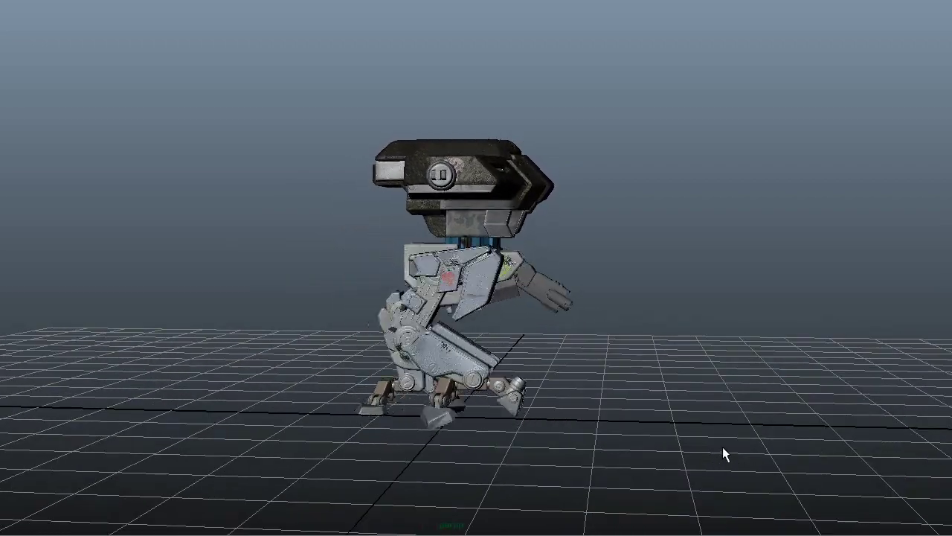
pyautogui.moveTo(780, 452)
pyautogui.keyDown('alt'); pyautogui.mouseDown()
pyautogui.moveTo(698, 458)
pyautogui.moveTo(718, 438)
pyautogui.moveTo(713, 476)
pyautogui.mouseUp(); pyautogui.keyUp('alt')
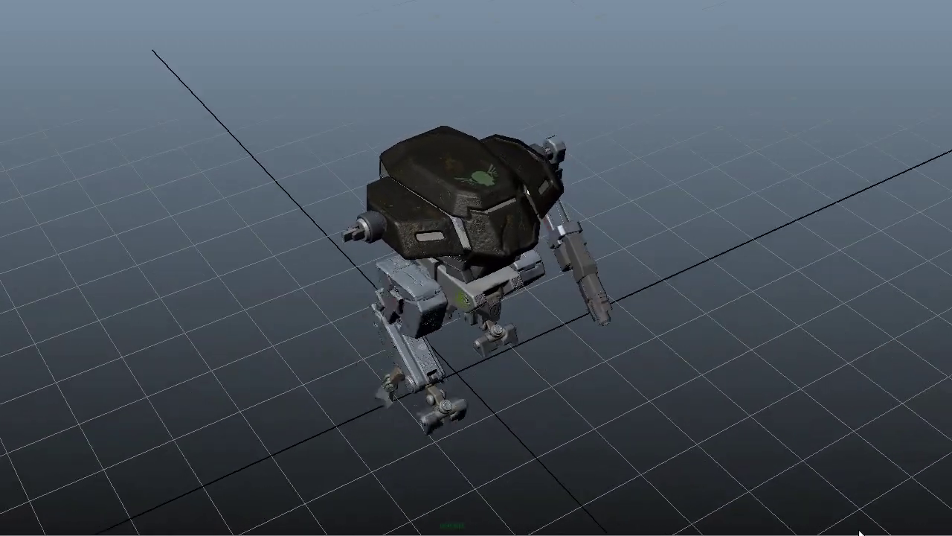
# Orbit from the front to a near top-down view and move the camera closer to the robot
pyautogui.moveTo(860, 532)
pyautogui.keyDown('alt'); pyautogui.mouseDown()
pyautogui.moveTo(804, 518)
pyautogui.moveTo(792, 533)
pyautogui.mouseUp(); pyautogui.keyUp('alt')
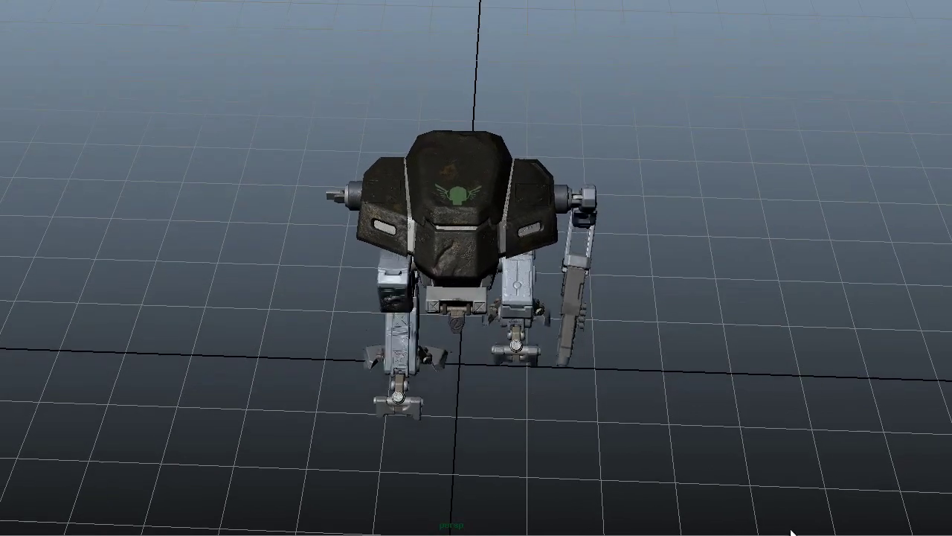
pyautogui.moveTo(840, 504)
pyautogui.keyDown('alt'); pyautogui.mouseDown()
pyautogui.moveTo(740, 495)
pyautogui.moveTo(742, 503)
pyautogui.mouseUp(); pyautogui.keyUp('alt')
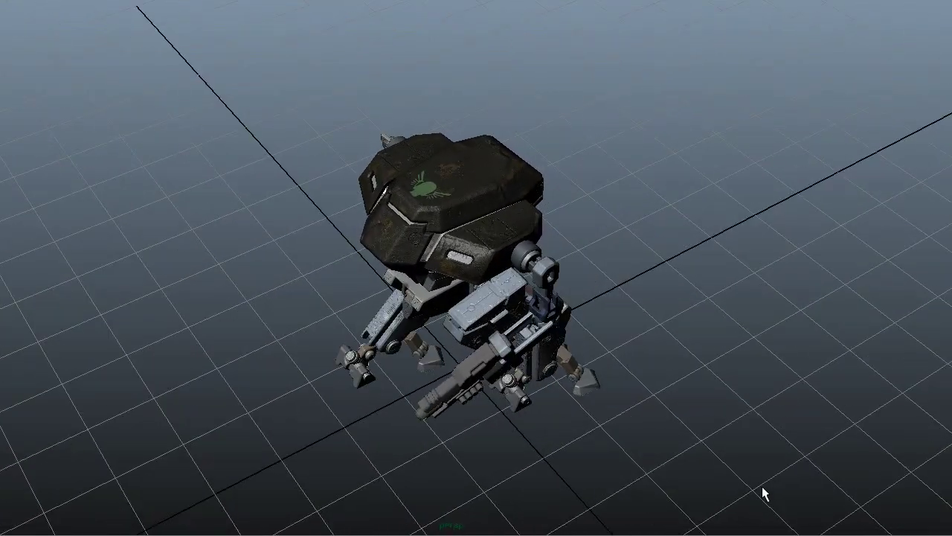
pyautogui.moveTo(763, 468)
pyautogui.keyDown('alt'); pyautogui.mouseDown()
pyautogui.moveTo(708, 518)
pyautogui.moveTo(727, 451)
pyautogui.moveTo(761, 409)
pyautogui.moveTo(837, 408)
pyautogui.moveTo(701, 417)
pyautogui.moveTo(711, 429)
pyautogui.mouseUp(); pyautogui.keyUp('alt')
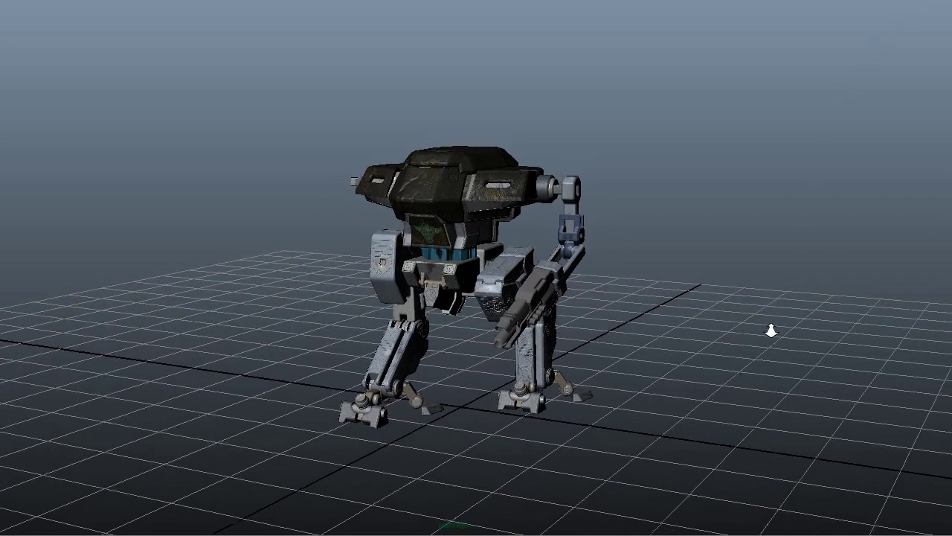
pyautogui.moveTo(735, 318)
pyautogui.keyDown('alt'); pyautogui.mouseDown(button='right')
pyautogui.moveTo(738, 416)
pyautogui.moveTo(750, 448)
pyautogui.mouseUp(button='right'); pyautogui.keyUp('alt')
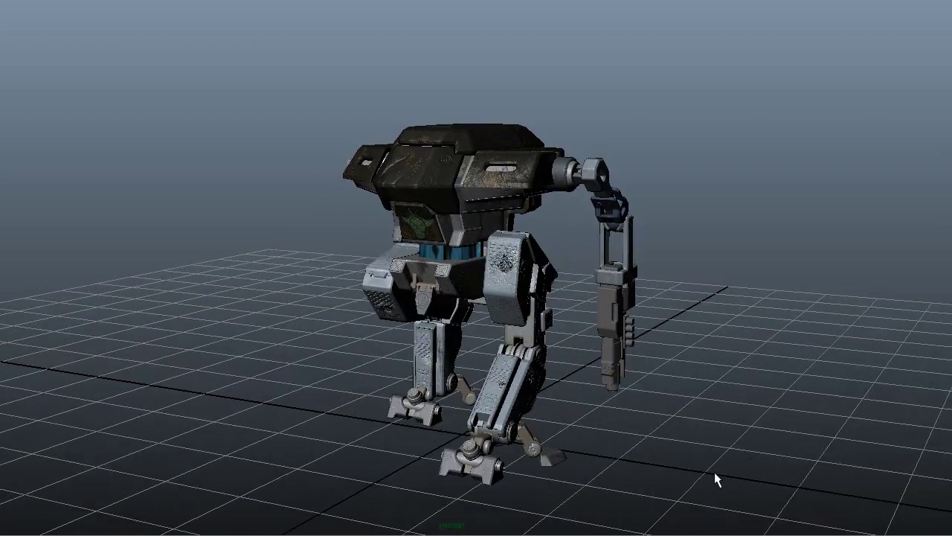
# Orbit to near-front views of the walking robot, ending slightly above it looking down
pyautogui.moveTo(716, 480)
pyautogui.keyDown('alt'); pyautogui.mouseDown()
pyautogui.moveTo(769, 480)
pyautogui.moveTo(754, 497)
pyautogui.moveTo(719, 483)
pyautogui.moveTo(720, 469)
pyautogui.moveTo(746, 476)
pyautogui.mouseUp(); pyautogui.keyUp('alt')
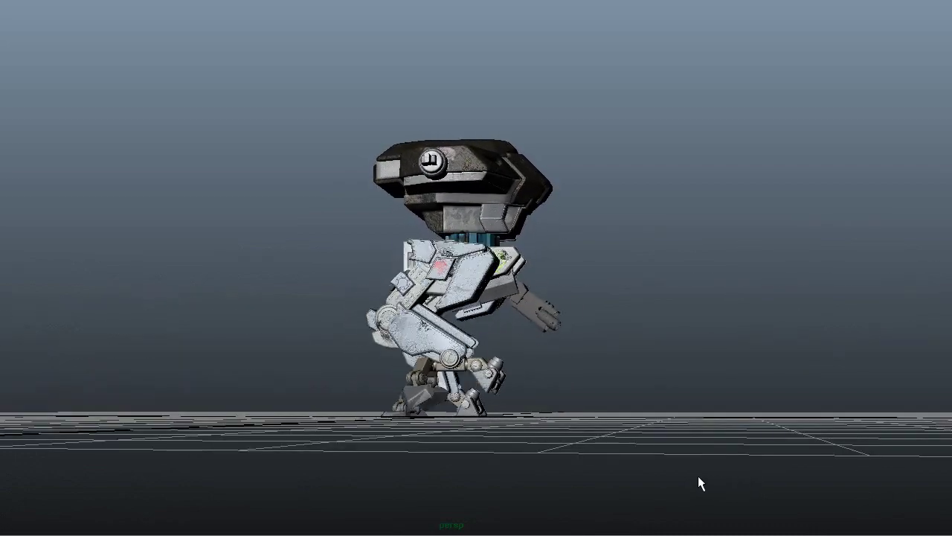
pyautogui.keyDown('alt'); pyautogui.moveTo(684, 477); pyautogui.dragTo(723, 481); pyautogui.keyUp('alt')
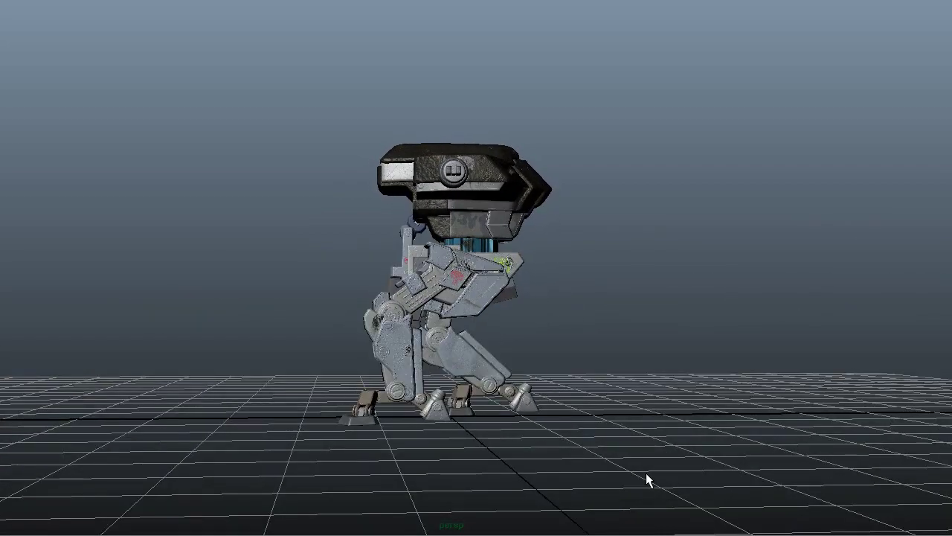
pyautogui.moveTo(646, 480)
pyautogui.keyDown('alt'); pyautogui.mouseDown()
pyautogui.moveTo(720, 478)
pyautogui.moveTo(644, 471)
pyautogui.moveTo(715, 461)
pyautogui.mouseUp(); pyautogui.keyUp('alt')
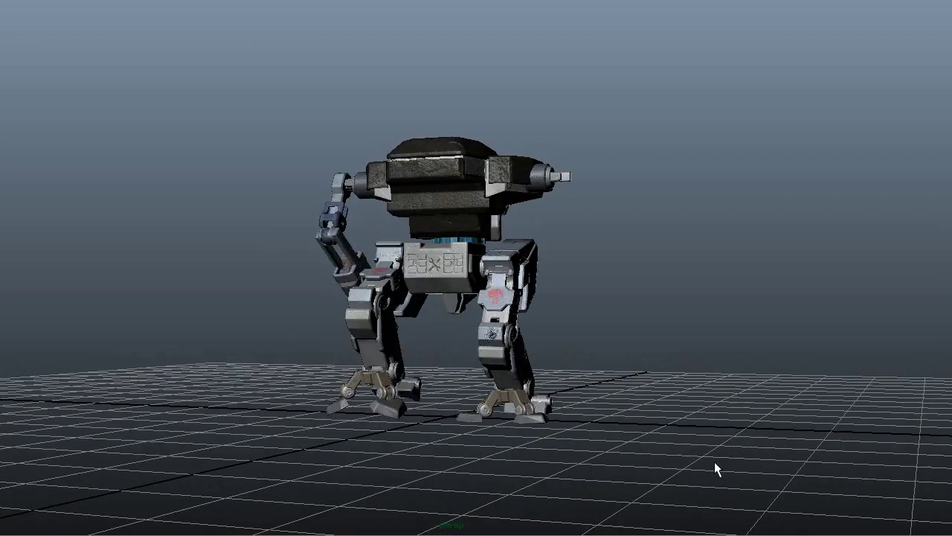
pyautogui.moveTo(603, 458)
pyautogui.keyDown('alt'); pyautogui.mouseDown()
pyautogui.moveTo(646, 469)
pyautogui.moveTo(738, 457)
pyautogui.moveTo(686, 497)
pyautogui.moveTo(673, 532)
pyautogui.moveTo(680, 476)
pyautogui.moveTo(661, 472)
pyautogui.mouseUp(); pyautogui.keyUp('alt')
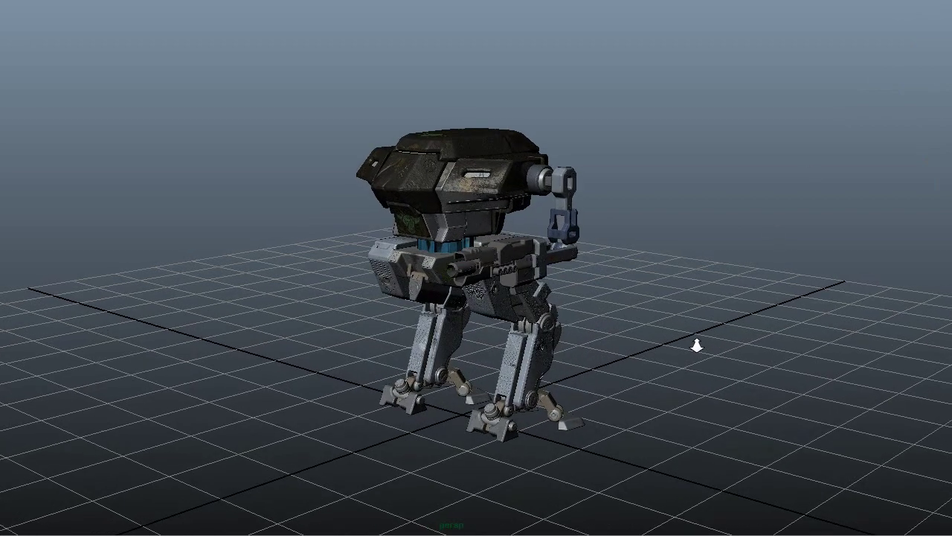
# Orbit the robot from an almost straight front view to its side, ending on a low three-quarter angle
pyautogui.keyDown('alt'); pyautogui.moveTo(674, 395); pyautogui.dragTo(759, 383); pyautogui.keyUp('alt')
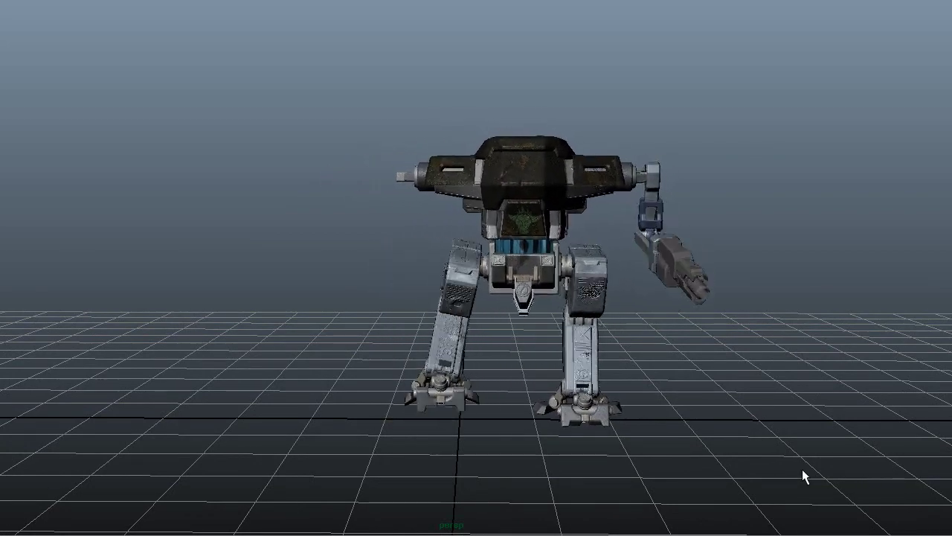
pyautogui.keyDown('alt'); pyautogui.moveTo(802, 469); pyautogui.dragTo(827, 472); pyautogui.keyUp('alt')
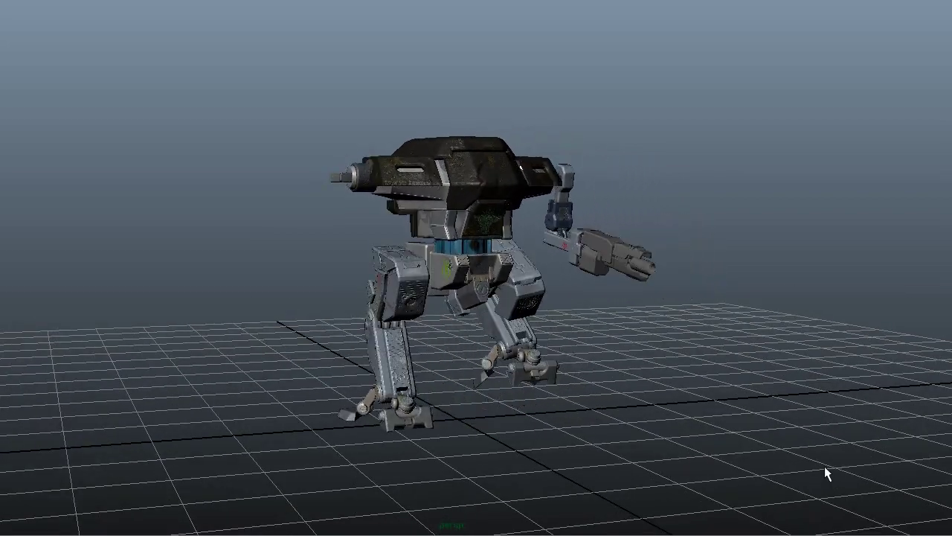
pyautogui.keyDown('alt'); pyautogui.moveTo(810, 476); pyautogui.dragTo(851, 484); pyautogui.keyUp('alt')
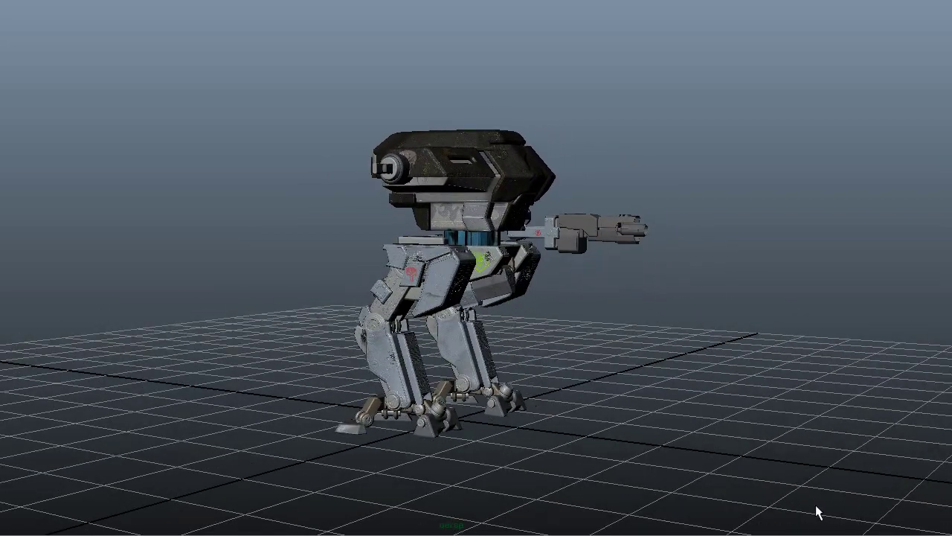
pyautogui.keyDown('alt'); pyautogui.moveTo(817, 512); pyautogui.dragTo(885, 504); pyautogui.keyUp('alt')
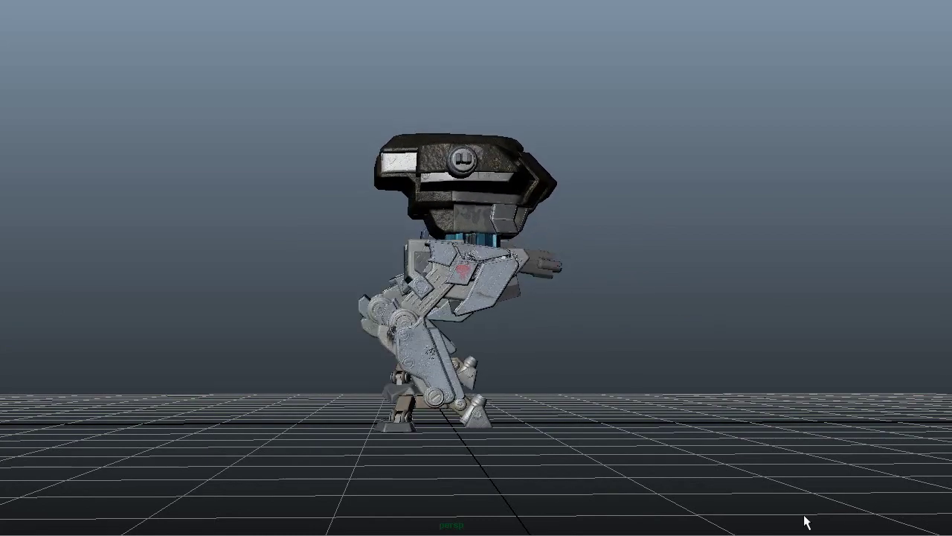
pyautogui.moveTo(806, 523)
pyautogui.keyDown('alt'); pyautogui.mouseDown()
pyautogui.moveTo(901, 517)
pyautogui.moveTo(842, 506)
pyautogui.mouseUp(); pyautogui.keyUp('alt')
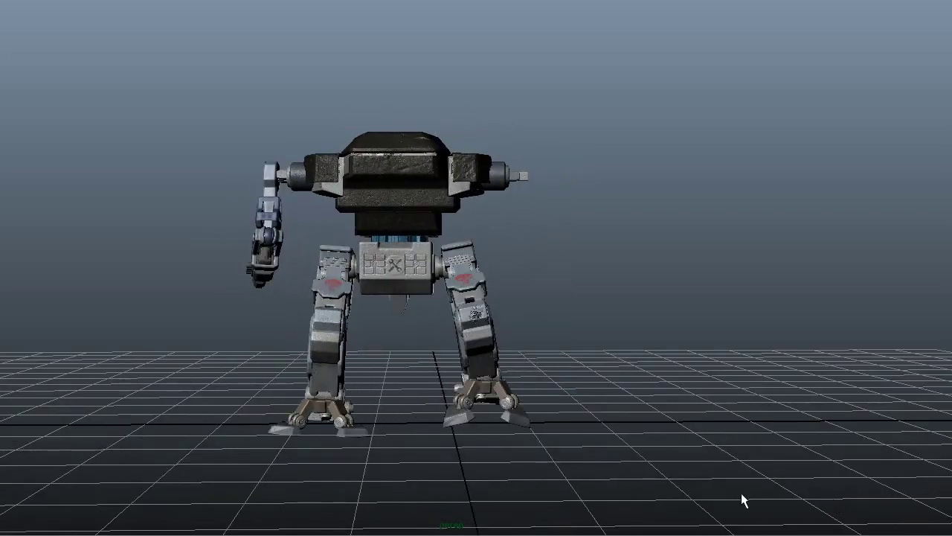
pyautogui.keyDown('alt'); pyautogui.moveTo(729, 493); pyautogui.dragTo(761, 464); pyautogui.keyUp('alt')
pyautogui.moveTo(662, 503)
pyautogui.keyDown('alt'); pyautogui.mouseDown()
pyautogui.moveTo(704, 494)
pyautogui.moveTo(749, 453)
pyautogui.moveTo(734, 491)
pyautogui.moveTo(748, 481)
pyautogui.mouseUp(); pyautogui.keyUp('alt')
# Orbit the walking robot through top-down, low side, front and three-quarter views, then move closer
pyautogui.moveTo(759, 448)
pyautogui.keyDown('alt'); pyautogui.mouseDown()
pyautogui.moveTo(719, 485)
pyautogui.moveTo(725, 498)
pyautogui.mouseUp(); pyautogui.keyUp('alt')
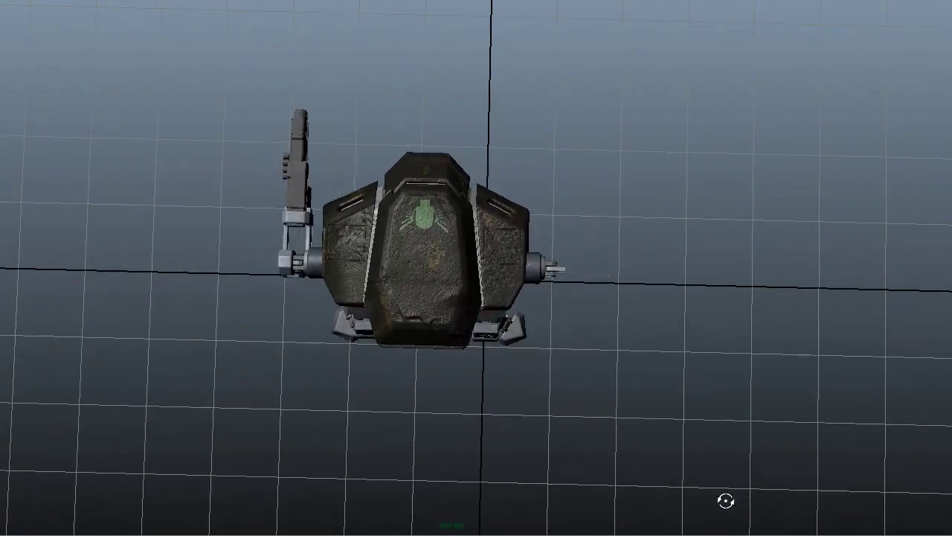
pyautogui.keyDown('alt'); pyautogui.moveTo(725, 500); pyautogui.dragTo(848, 400); pyautogui.keyUp('alt')
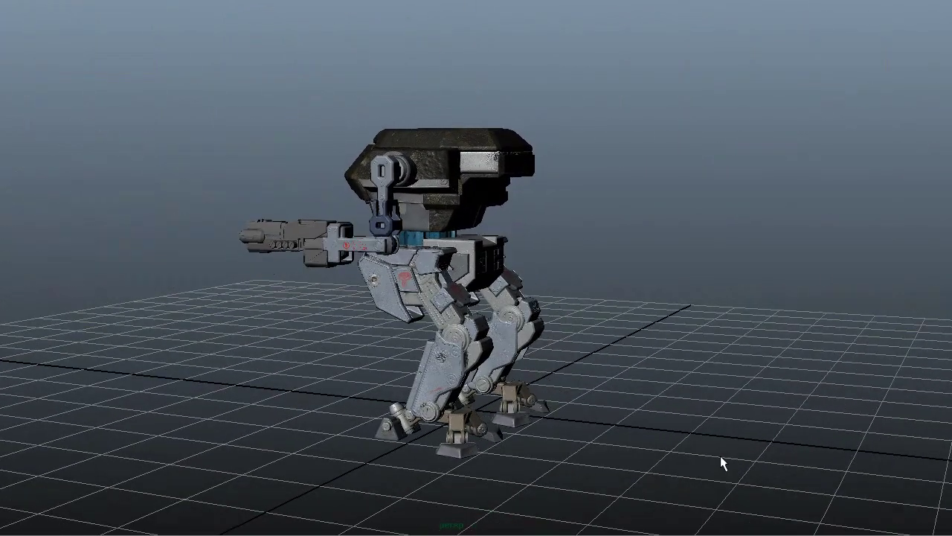
pyautogui.moveTo(722, 452)
pyautogui.keyDown('alt'); pyautogui.mouseDown()
pyautogui.moveTo(771, 457)
pyautogui.moveTo(742, 422)
pyautogui.mouseUp(); pyautogui.keyUp('alt')
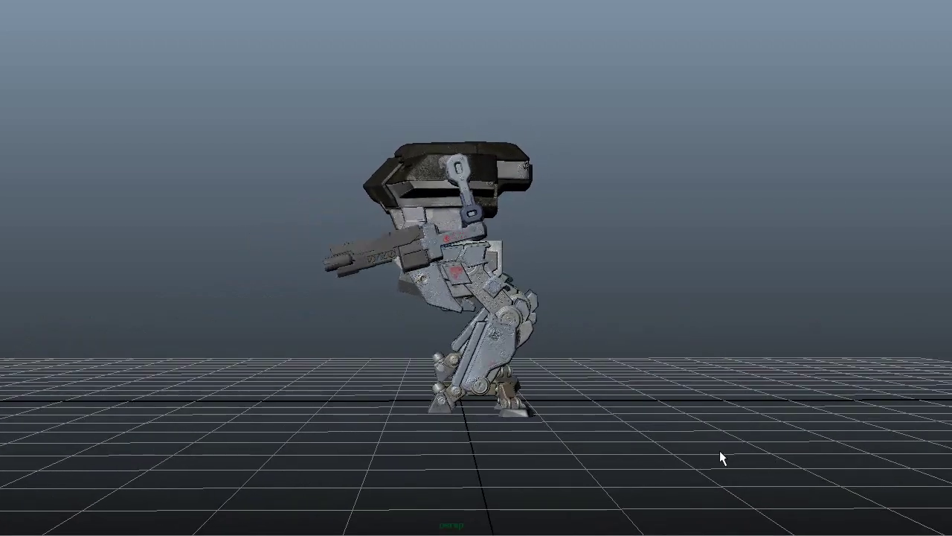
pyautogui.moveTo(735, 458)
pyautogui.keyDown('alt'); pyautogui.mouseDown()
pyautogui.moveTo(833, 455)
pyautogui.moveTo(845, 466)
pyautogui.mouseUp(); pyautogui.keyUp('alt')
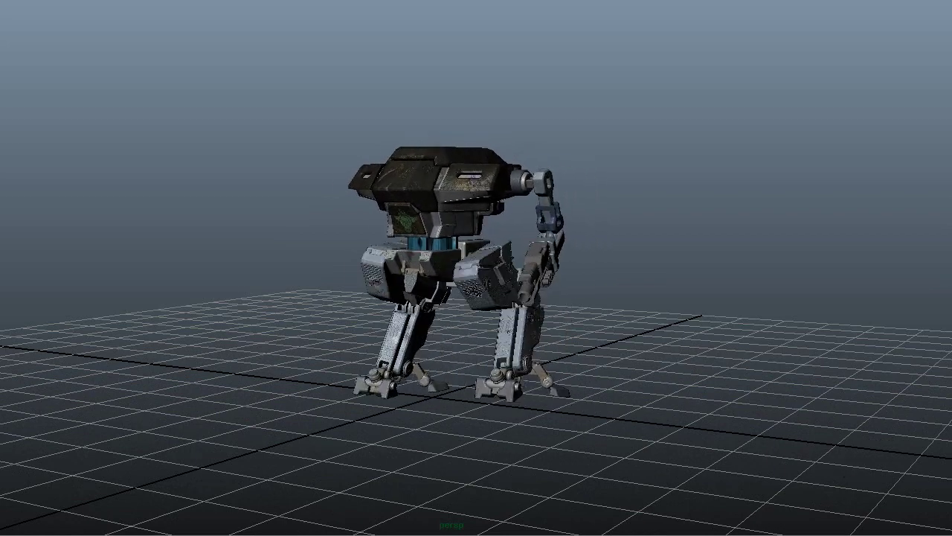
pyautogui.moveTo(830, 413)
pyautogui.keyDown('alt'); pyautogui.mouseDown()
pyautogui.moveTo(677, 387)
pyautogui.moveTo(719, 357)
pyautogui.moveTo(762, 360)
pyautogui.mouseUp(); pyautogui.keyUp('alt')
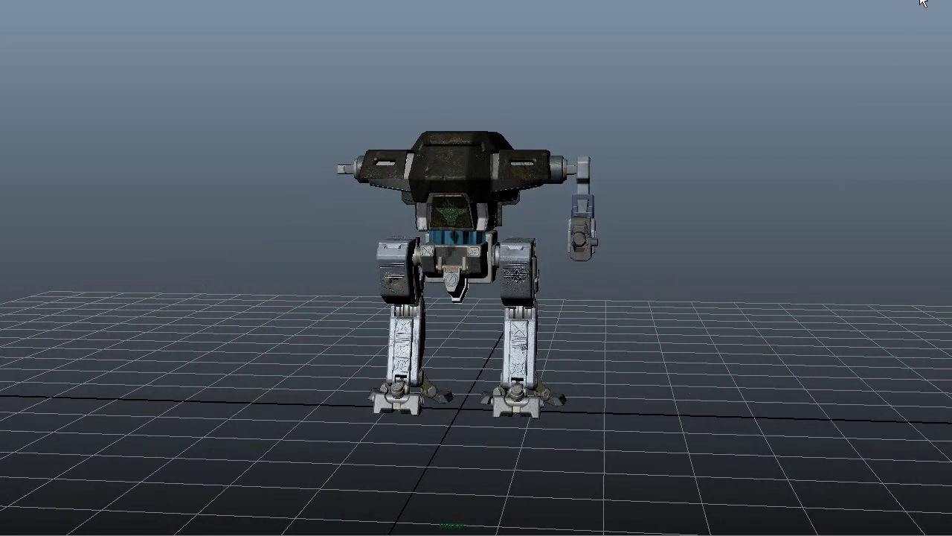
pyautogui.keyDown('alt'); pyautogui.moveTo(725, 270); pyautogui.dragTo(721, 312); pyautogui.keyUp('alt')
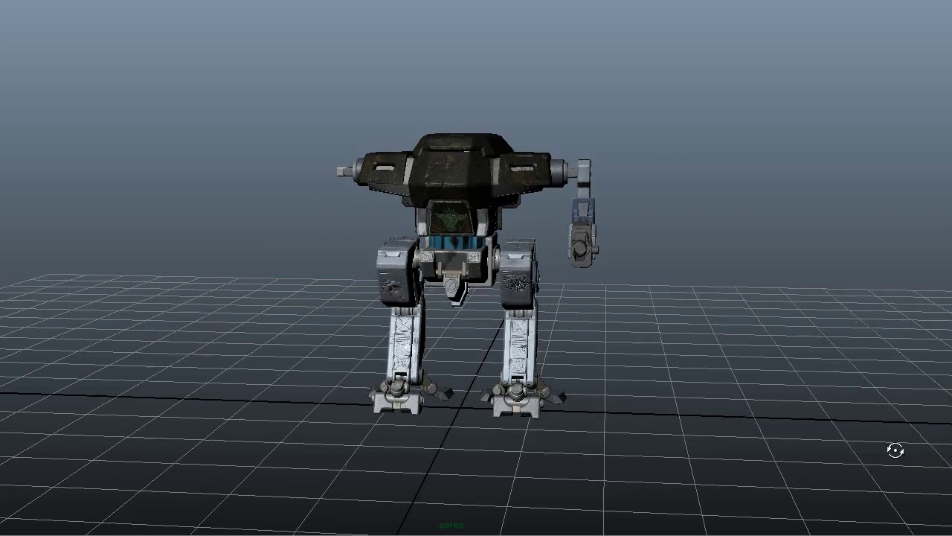
pyautogui.keyDown('alt'); pyautogui.moveTo(893, 451); pyautogui.dragTo(841, 459); pyautogui.keyUp('alt')
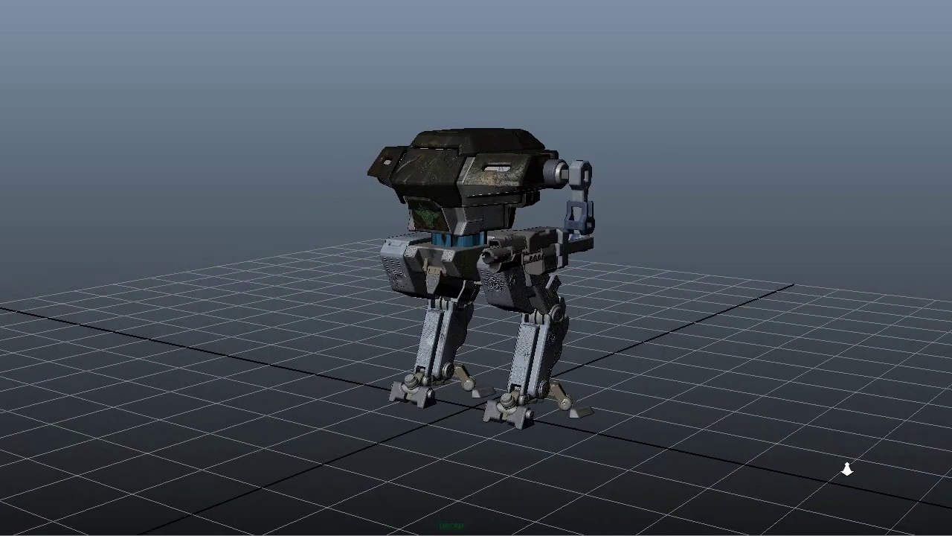
pyautogui.moveTo(839, 449)
pyautogui.keyDown('alt'); pyautogui.mouseDown(button='right')
pyautogui.moveTo(808, 493)
pyautogui.moveTo(810, 519)
pyautogui.mouseUp(button='right'); pyautogui.keyUp('alt')
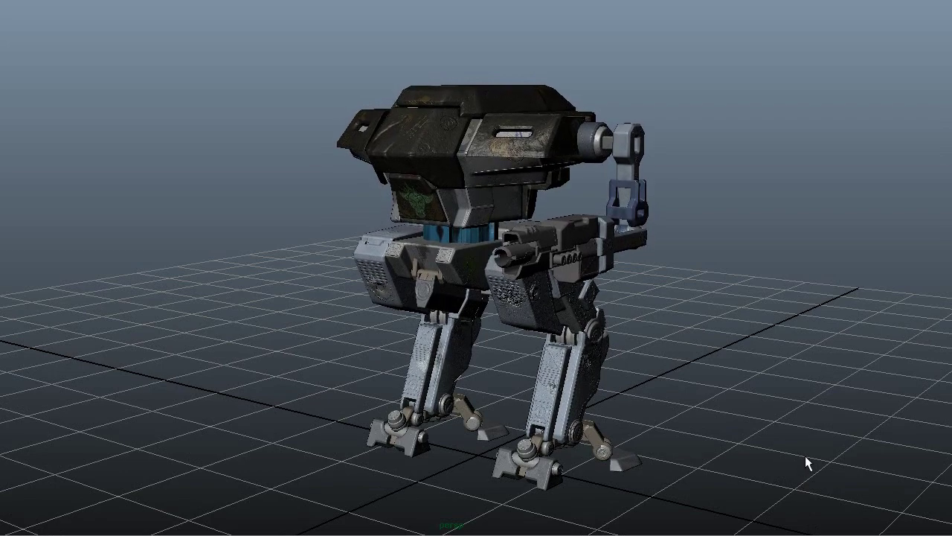
# Orbit around the walking robot through side, front three-quarter, front and top-down views
pyautogui.keyDown('alt'); pyautogui.moveTo(805, 455); pyautogui.dragTo(711, 452); pyautogui.keyUp('alt')
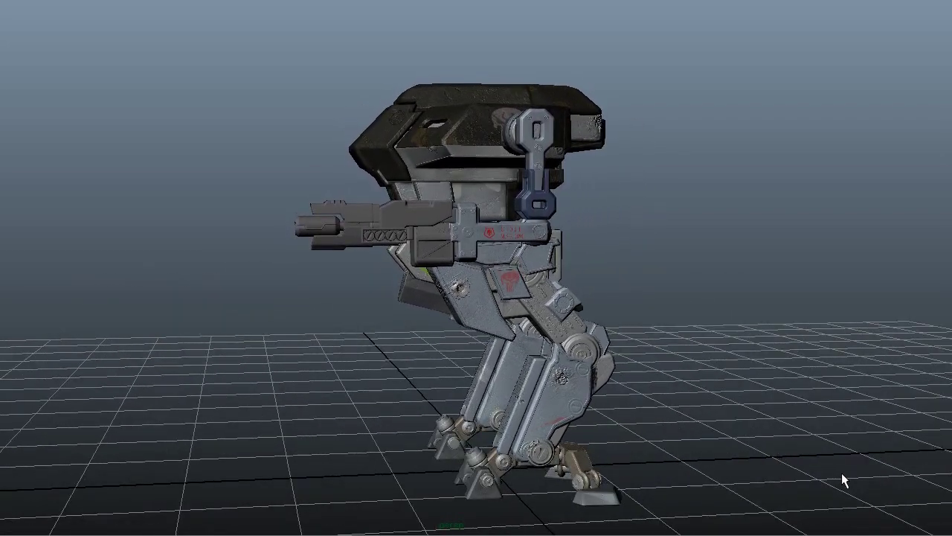
pyautogui.moveTo(841, 481)
pyautogui.keyDown('alt'); pyautogui.mouseDown()
pyautogui.moveTo(721, 480)
pyautogui.moveTo(718, 459)
pyautogui.mouseUp(); pyautogui.keyUp('alt')
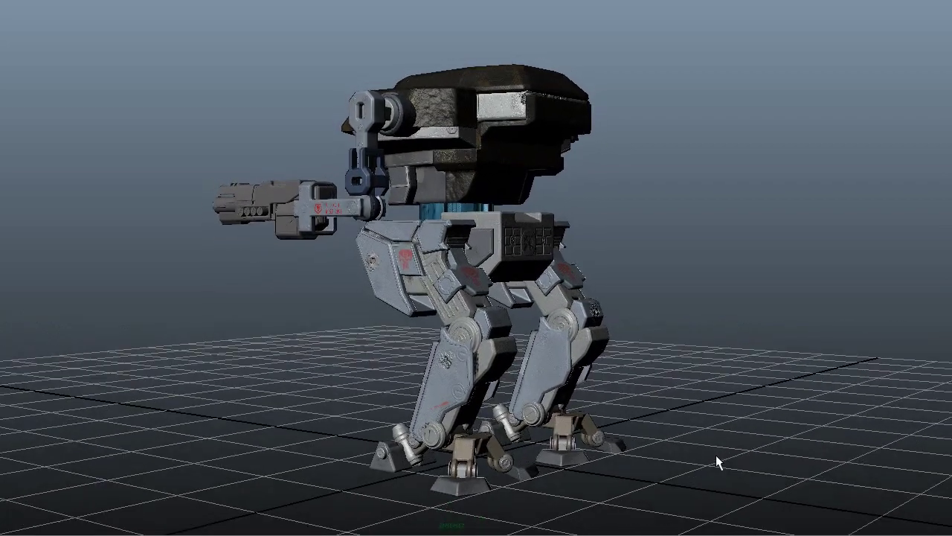
pyautogui.keyDown('alt'); pyautogui.moveTo(836, 480); pyautogui.dragTo(679, 478); pyautogui.keyUp('alt')
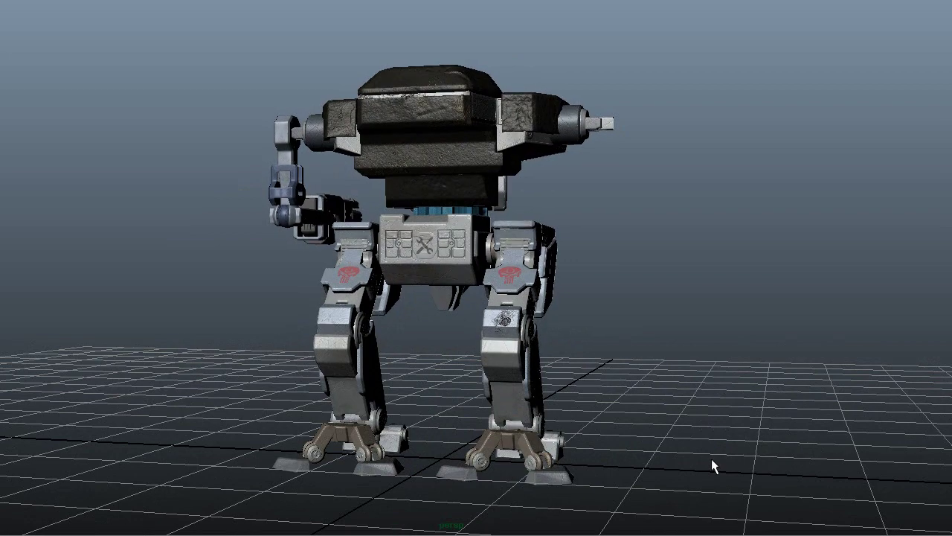
pyautogui.keyDown('alt'); pyautogui.moveTo(644, 442); pyautogui.dragTo(654, 447); pyautogui.keyUp('alt')
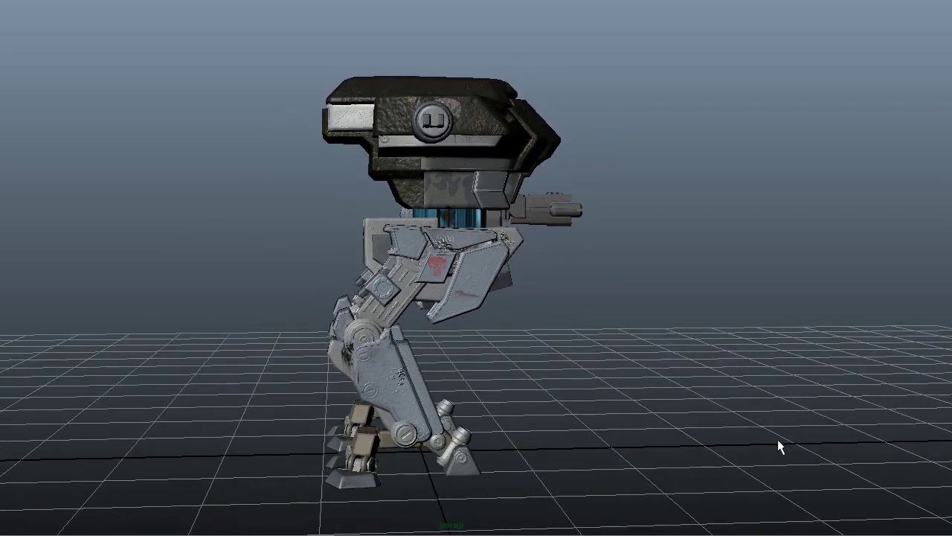
pyautogui.moveTo(778, 442)
pyautogui.keyDown('alt'); pyautogui.mouseDown()
pyautogui.moveTo(581, 451)
pyautogui.moveTo(594, 454)
pyautogui.mouseUp(); pyautogui.keyUp('alt')
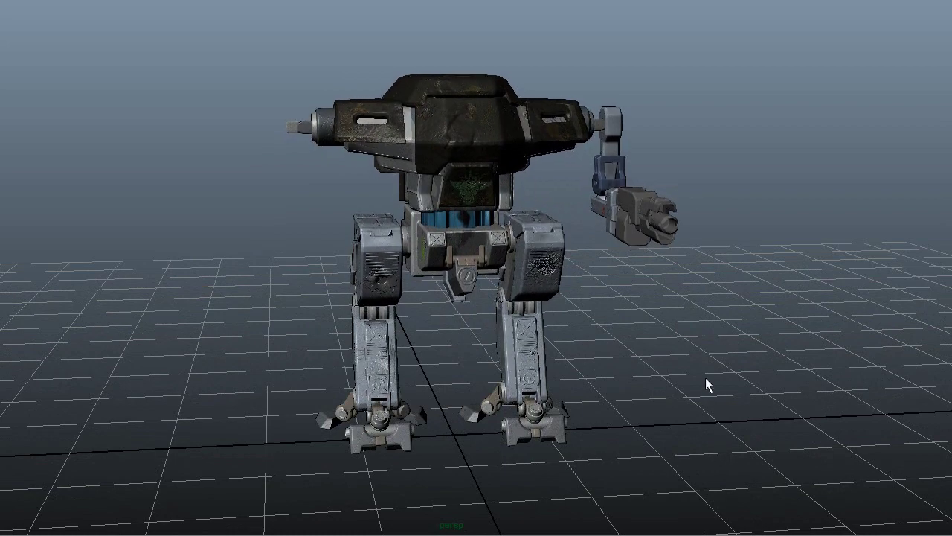
pyautogui.moveTo(706, 385)
pyautogui.keyDown('alt'); pyautogui.mouseDown()
pyautogui.moveTo(669, 481)
pyautogui.moveTo(687, 478)
pyautogui.moveTo(702, 430)
pyautogui.moveTo(699, 376)
pyautogui.mouseUp(); pyautogui.keyUp('alt')
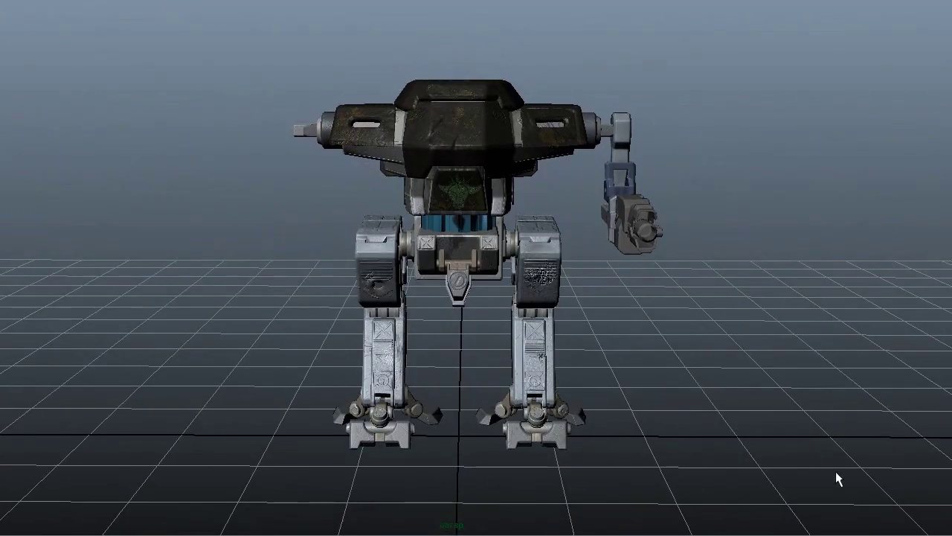
pyautogui.keyDown('alt'); pyautogui.moveTo(835, 471); pyautogui.dragTo(752, 466); pyautogui.keyUp('alt')
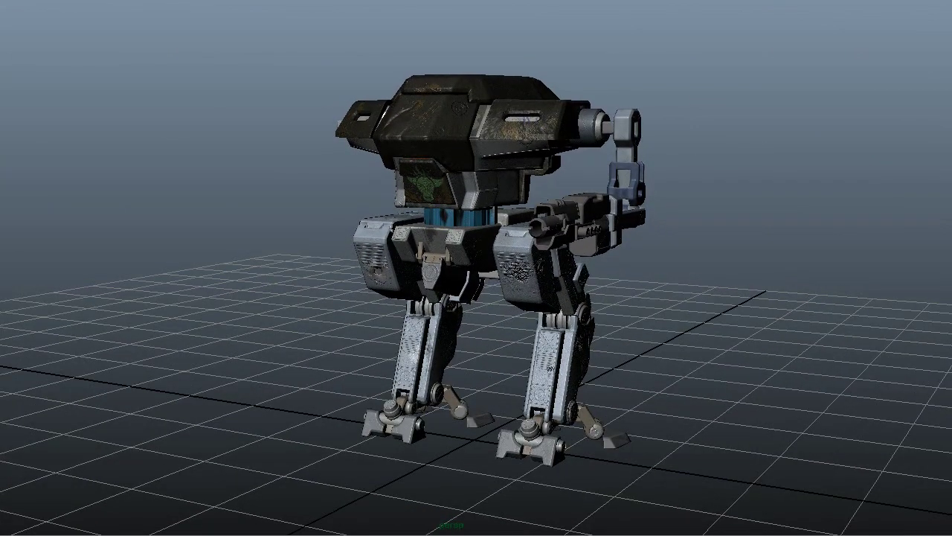
# Keep orbiting the robot through side, higher oblique and three-quarter angles, ending side-on
pyautogui.moveTo(779, 428)
pyautogui.keyDown('alt'); pyautogui.mouseDown()
pyautogui.moveTo(770, 432)
pyautogui.moveTo(789, 424)
pyautogui.mouseUp(); pyautogui.keyUp('alt')
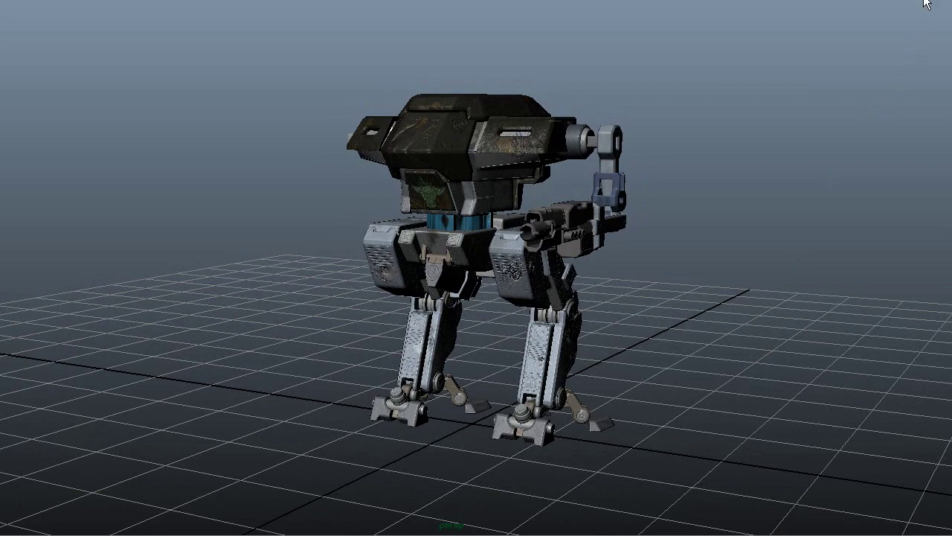
pyautogui.moveTo(719, 339)
pyautogui.keyDown('alt'); pyautogui.mouseDown()
pyautogui.moveTo(714, 330)
pyautogui.moveTo(808, 486)
pyautogui.mouseUp(); pyautogui.keyUp('alt')
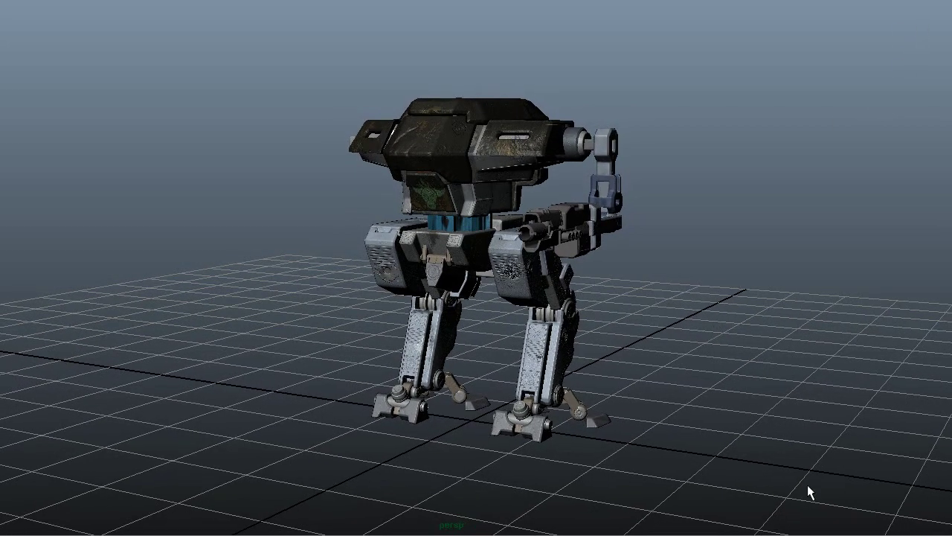
pyautogui.moveTo(869, 458)
pyautogui.keyDown('alt'); pyautogui.mouseDown()
pyautogui.moveTo(829, 436)
pyautogui.moveTo(879, 454)
pyautogui.mouseUp(); pyautogui.keyUp('alt')
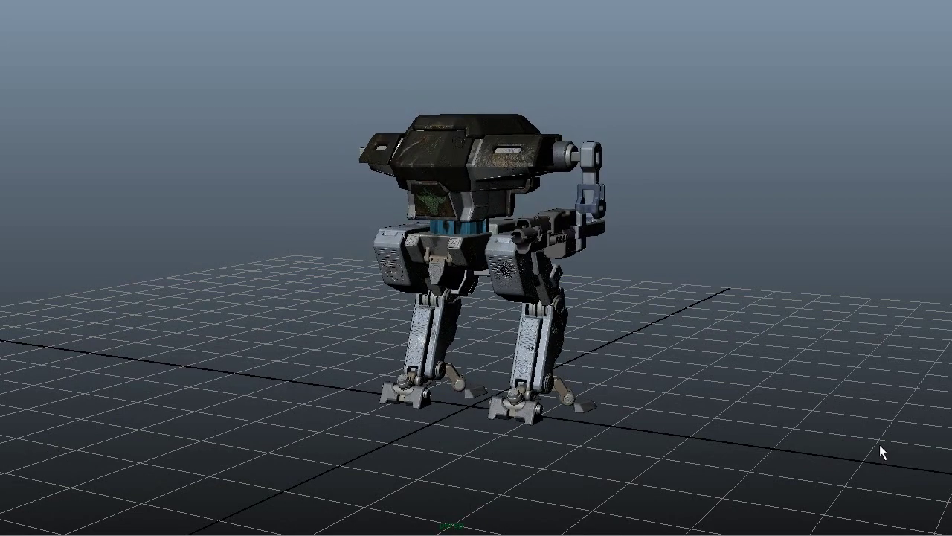
pyautogui.keyDown('alt'); pyautogui.moveTo(880, 444); pyautogui.dragTo(717, 439); pyautogui.keyUp('alt')
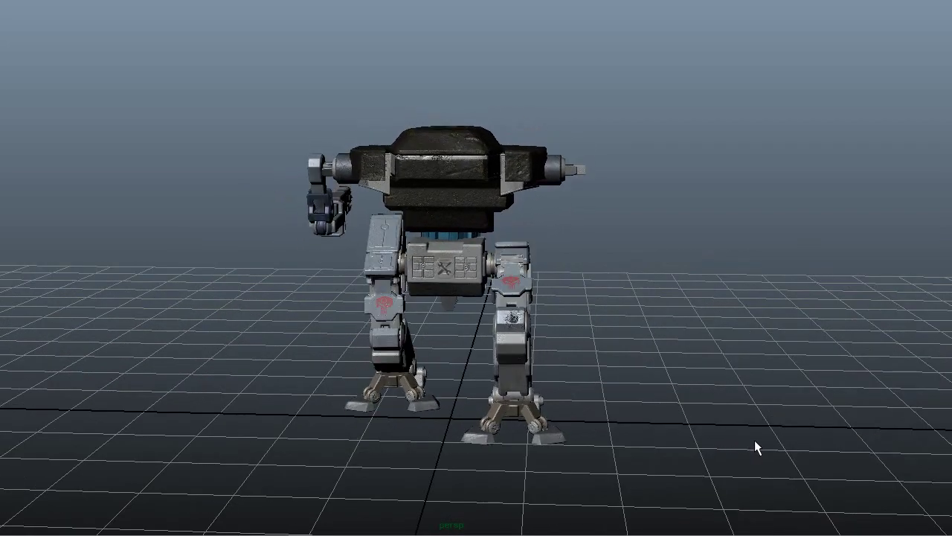
pyautogui.keyDown('alt'); pyautogui.moveTo(754, 440); pyautogui.dragTo(673, 440); pyautogui.keyUp('alt')
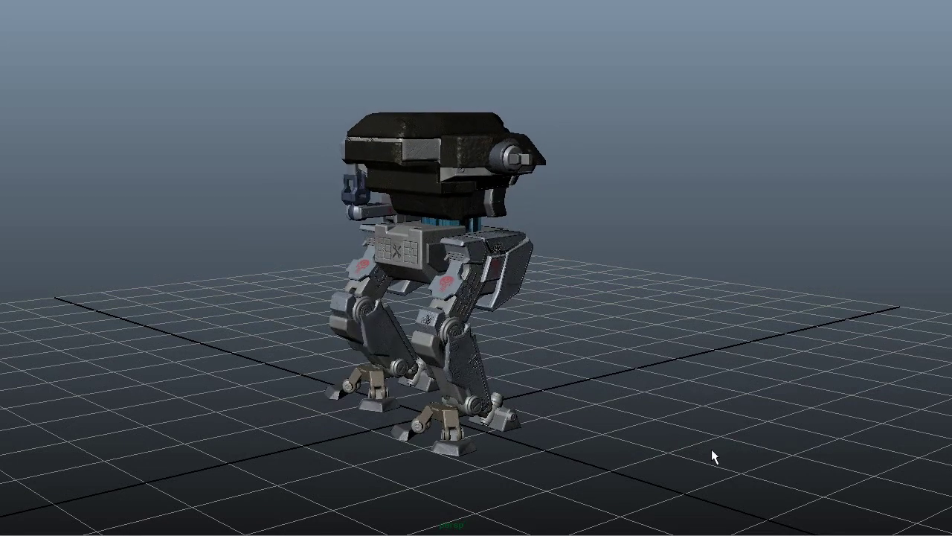
pyautogui.keyDown('alt'); pyautogui.moveTo(732, 462); pyautogui.dragTo(614, 460); pyautogui.keyUp('alt')
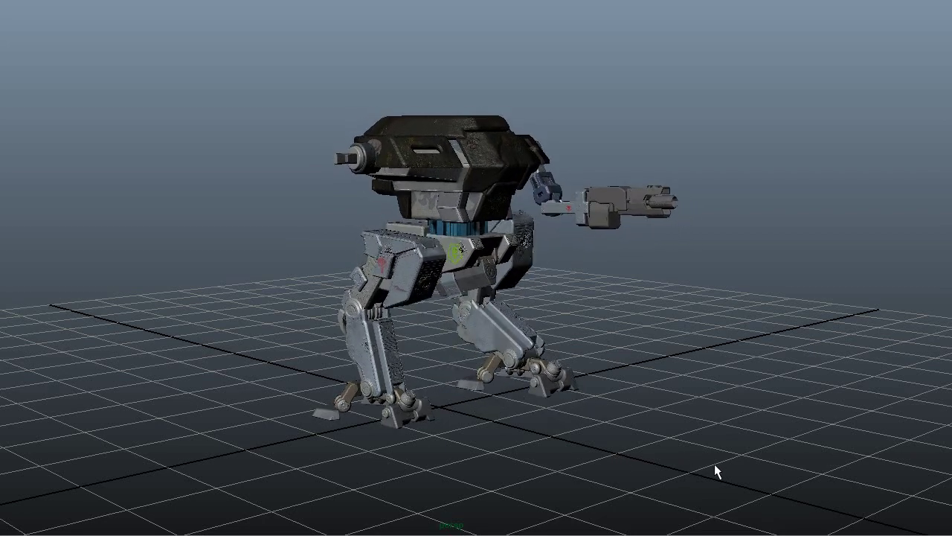
pyautogui.keyDown('alt'); pyautogui.moveTo(714, 476); pyautogui.dragTo(633, 442); pyautogui.keyUp('alt')
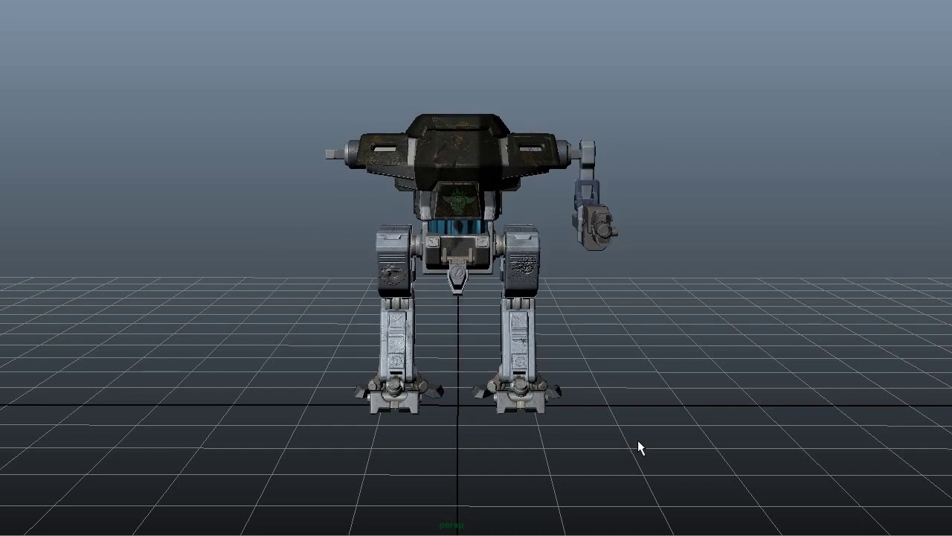
pyautogui.keyDown('alt'); pyautogui.moveTo(726, 460); pyautogui.dragTo(640, 453); pyautogui.keyUp('alt')
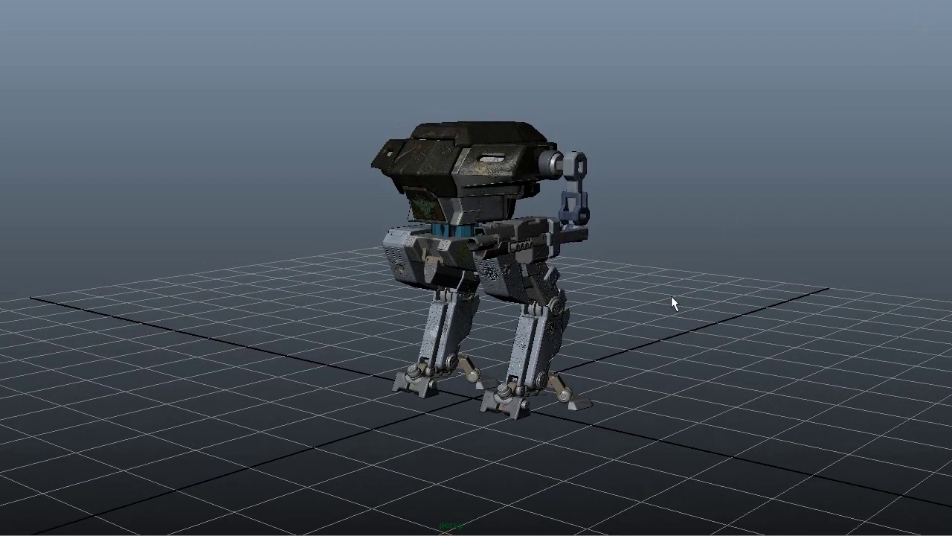
pyautogui.moveTo(671, 297)
pyautogui.keyDown('alt'); pyautogui.mouseDown()
pyautogui.moveTo(566, 370)
pyautogui.moveTo(623, 414)
pyautogui.mouseUp(); pyautogui.keyUp('alt')
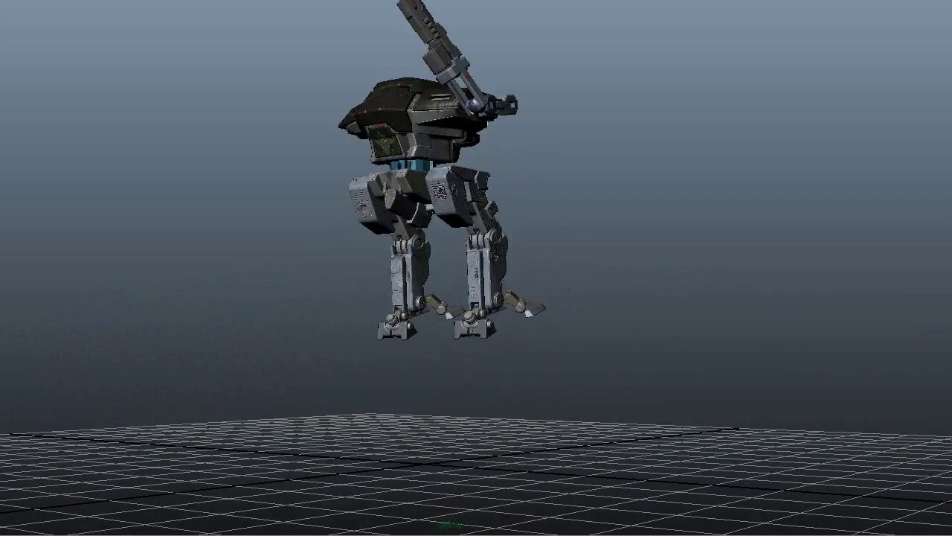
# Orbit around the jumping robot from head-on, high, low side and front angles, ending front three-quarter
pyautogui.moveTo(737, 435)
pyautogui.keyDown('alt'); pyautogui.mouseDown(button='middle')
pyautogui.moveTo(714, 392)
pyautogui.moveTo(712, 446)
pyautogui.moveTo(729, 410)
pyautogui.moveTo(949, 521)
pyautogui.mouseUp(button='middle'); pyautogui.keyUp('alt')
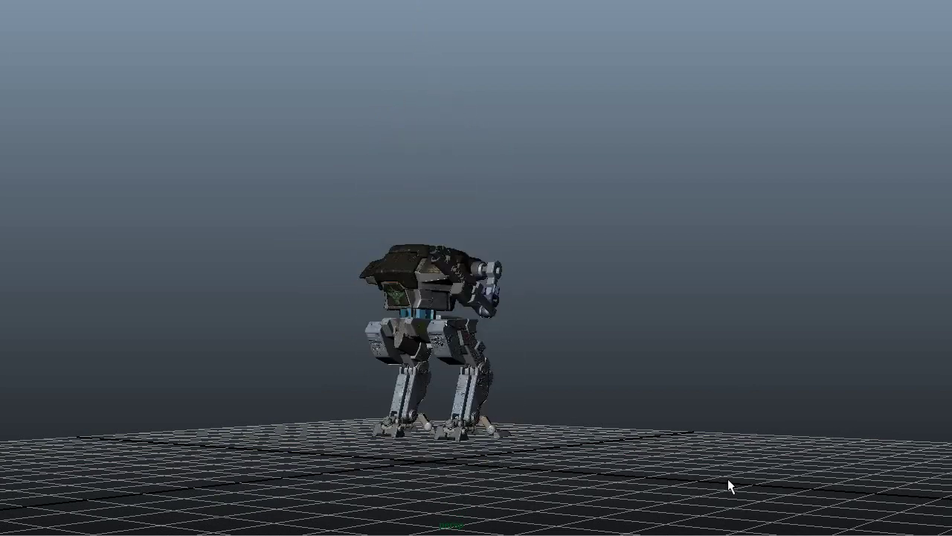
pyautogui.keyDown('alt'); pyautogui.moveTo(727, 478); pyautogui.dragTo(797, 476); pyautogui.keyUp('alt')
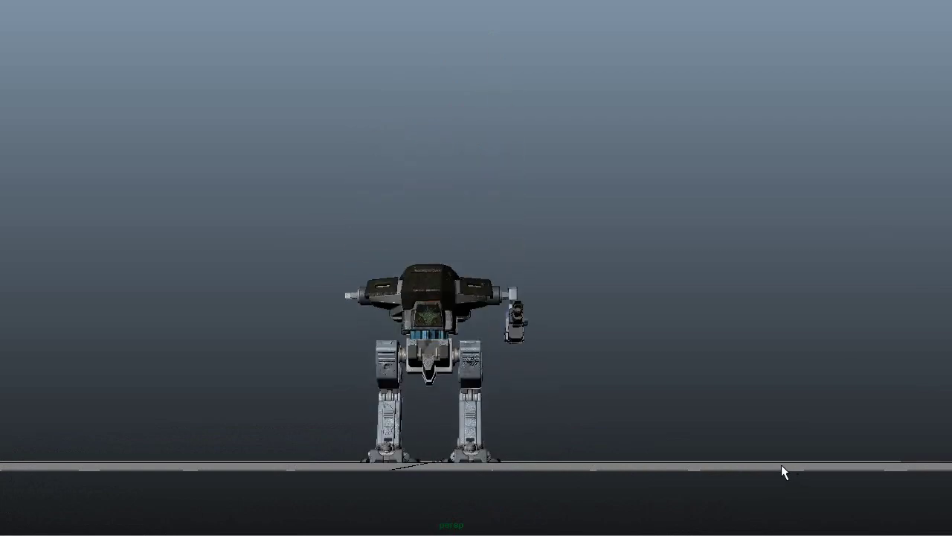
pyautogui.keyDown('alt'); pyautogui.moveTo(748, 463); pyautogui.dragTo(784, 469); pyautogui.keyUp('alt')
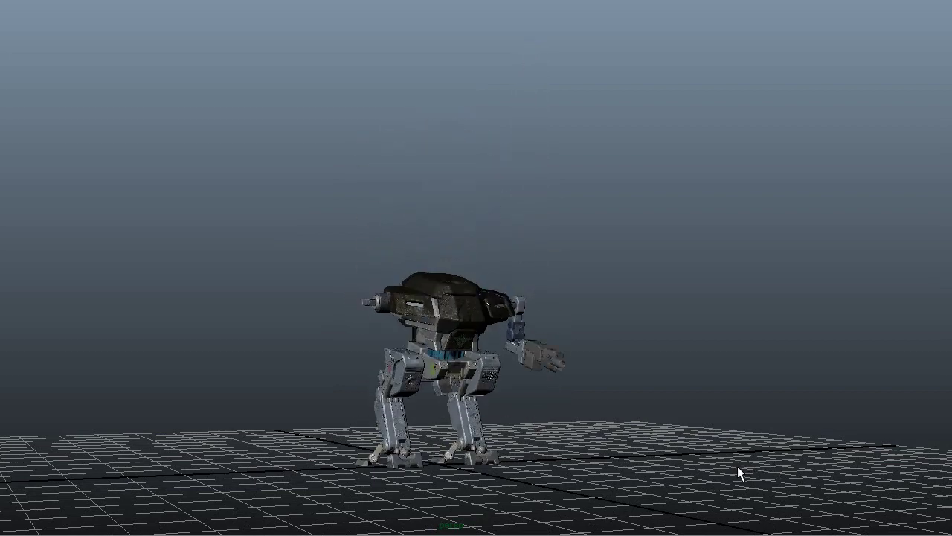
pyautogui.keyDown('alt'); pyautogui.moveTo(704, 473); pyautogui.dragTo(768, 474); pyautogui.keyUp('alt')
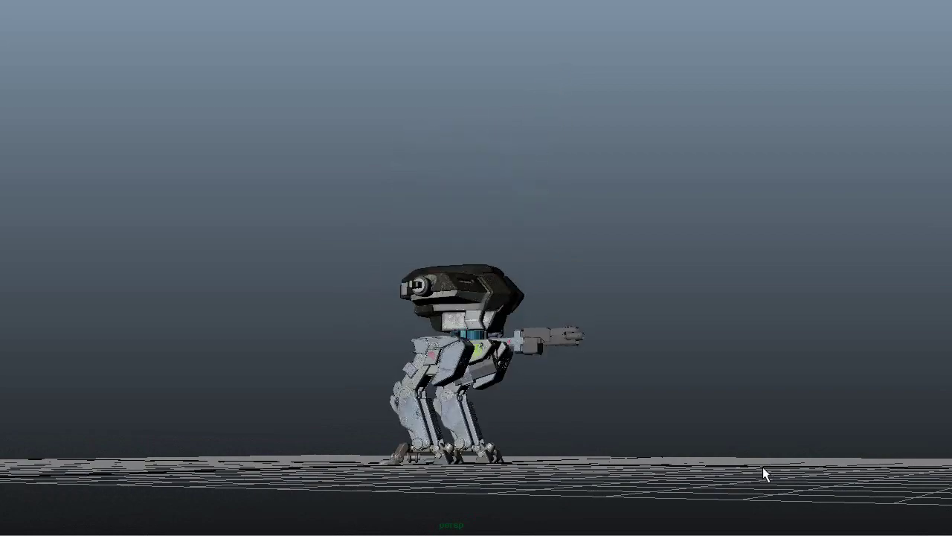
pyautogui.keyDown('alt'); pyautogui.moveTo(763, 467); pyautogui.dragTo(755, 477); pyautogui.keyUp('alt')
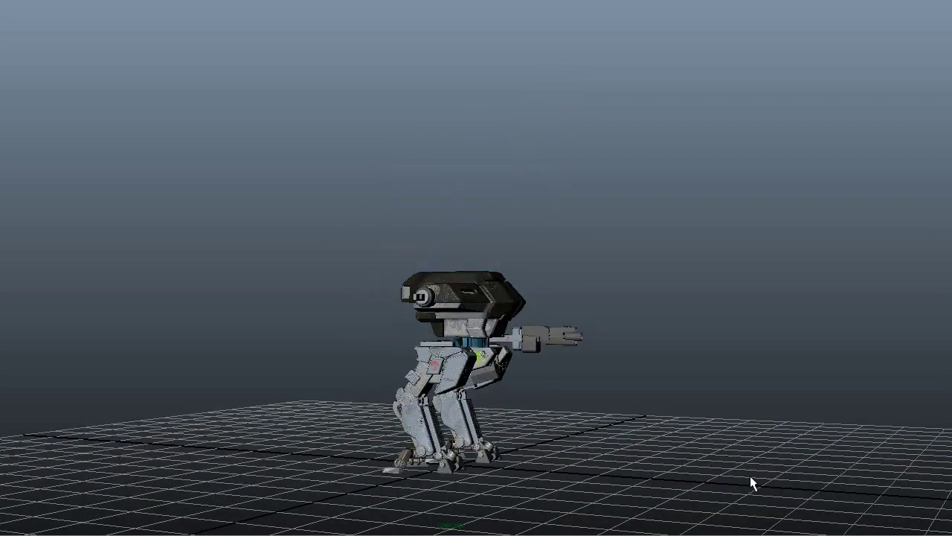
pyautogui.keyDown('alt'); pyautogui.moveTo(740, 474); pyautogui.dragTo(772, 471); pyautogui.keyUp('alt')
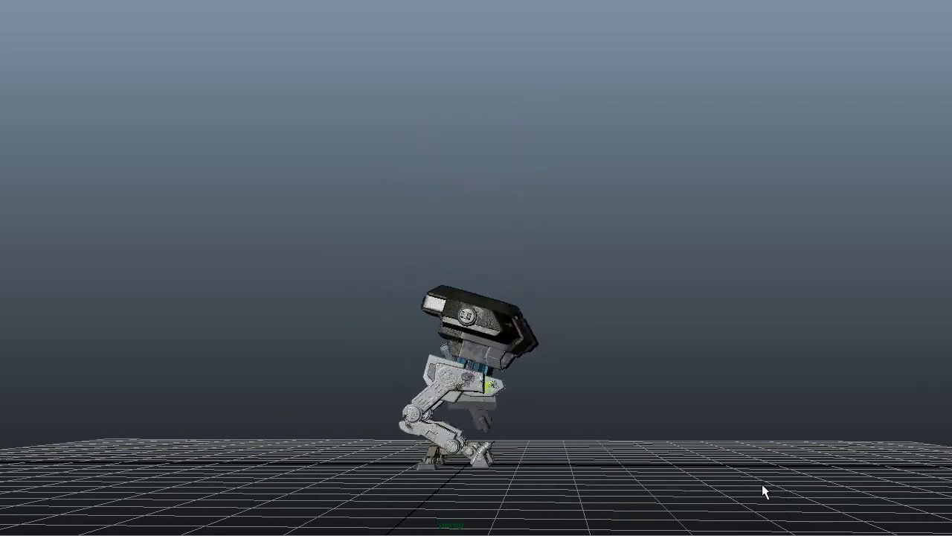
pyautogui.keyDown('alt'); pyautogui.moveTo(765, 487); pyautogui.dragTo(790, 481); pyautogui.keyUp('alt')
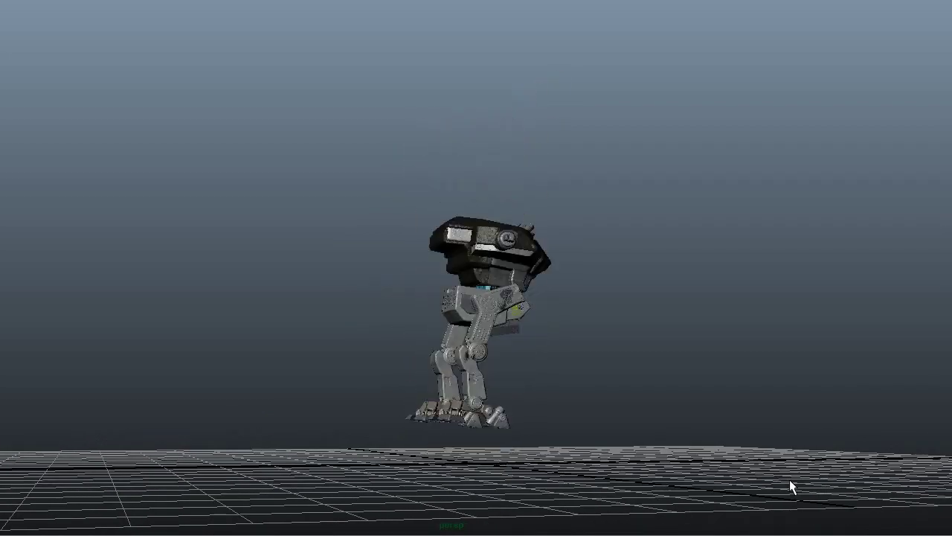
pyautogui.keyDown('alt'); pyautogui.moveTo(741, 488); pyautogui.dragTo(774, 484); pyautogui.keyUp('alt')
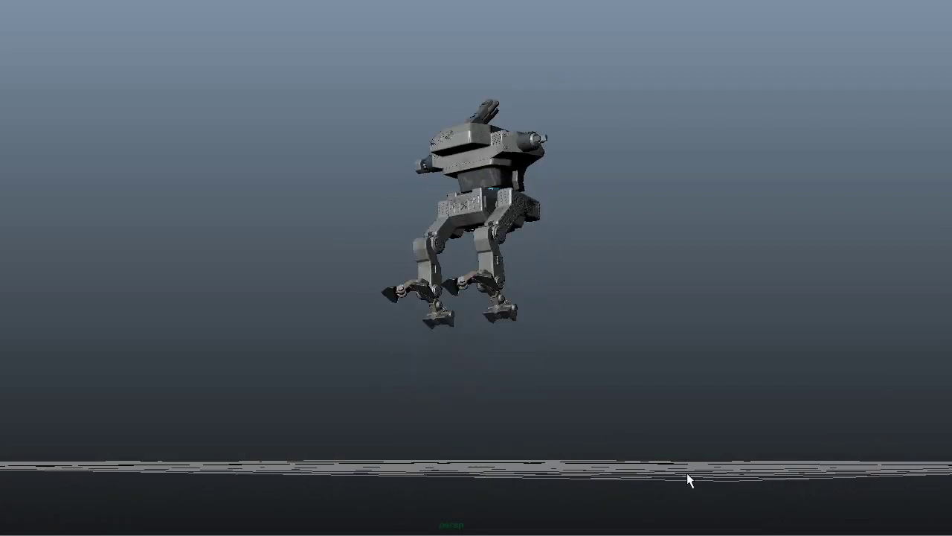
pyautogui.keyDown('alt'); pyautogui.moveTo(686, 476); pyautogui.dragTo(759, 482); pyautogui.keyUp('alt')
pyautogui.moveTo(664, 468)
pyautogui.keyDown('alt'); pyautogui.mouseDown()
pyautogui.moveTo(608, 483)
pyautogui.moveTo(767, 486)
pyautogui.mouseUp(); pyautogui.keyUp('alt')
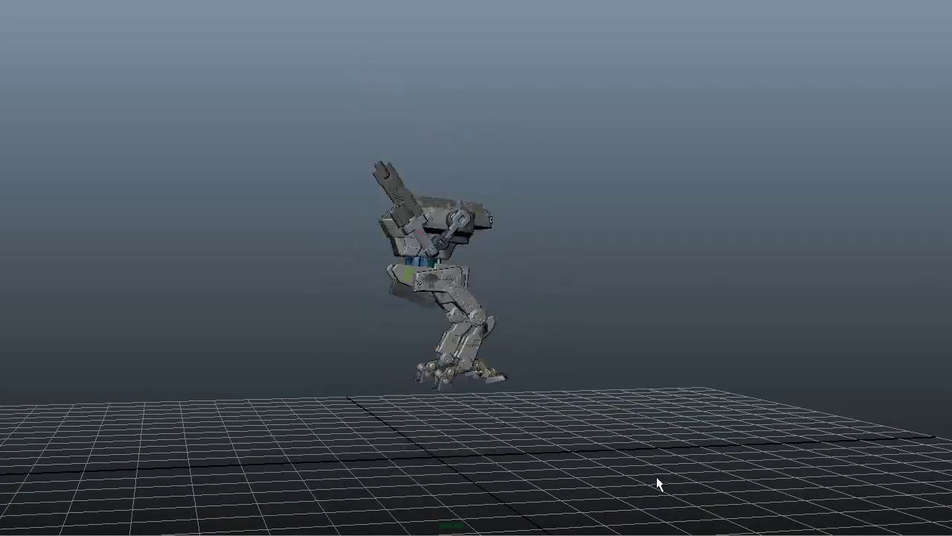
pyautogui.moveTo(656, 477)
pyautogui.keyDown('alt'); pyautogui.mouseDown()
pyautogui.moveTo(723, 479)
pyautogui.moveTo(741, 455)
pyautogui.moveTo(680, 451)
pyautogui.moveTo(654, 471)
pyautogui.moveTo(709, 465)
pyautogui.moveTo(661, 410)
pyautogui.mouseUp(); pyautogui.keyUp('alt')
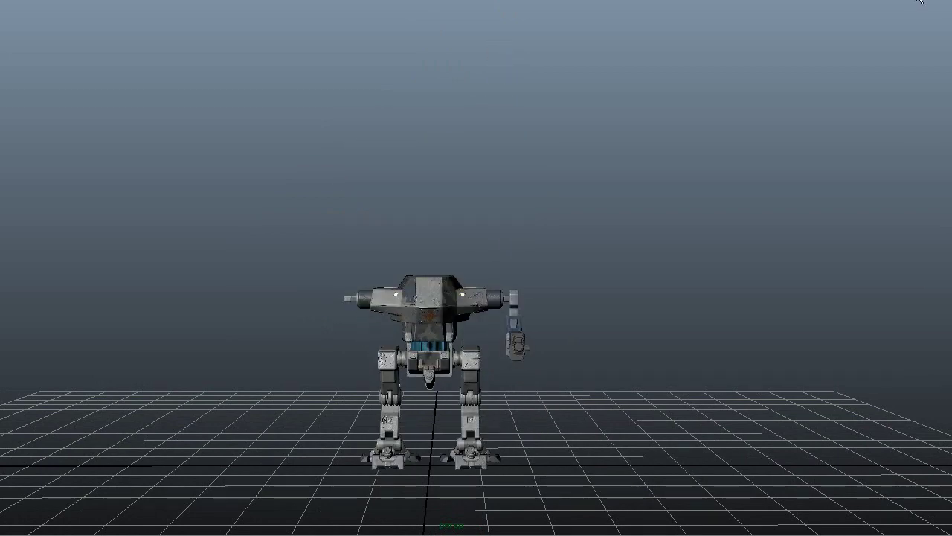
# Dolly closer to the robot and orbit down to a low pure side view
pyautogui.keyDown('alt'); pyautogui.moveTo(588, 339); pyautogui.dragTo(616, 411, button='right'); pyautogui.keyUp('alt')
pyautogui.keyDown('alt'); pyautogui.moveTo(617, 411); pyautogui.dragTo(738, 366); pyautogui.keyUp('alt')
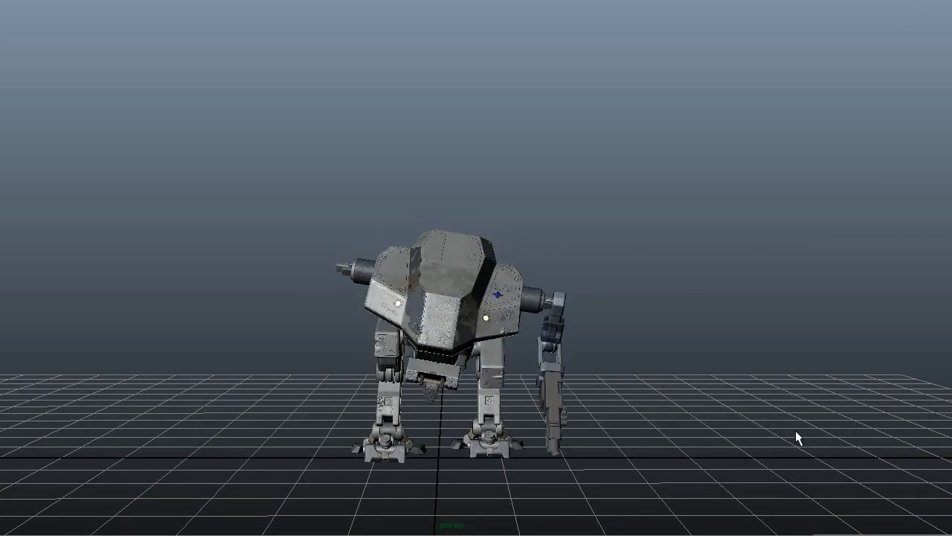
pyautogui.moveTo(789, 427)
pyautogui.keyDown('alt'); pyautogui.mouseDown()
pyautogui.moveTo(677, 445)
pyautogui.moveTo(692, 380)
pyautogui.mouseUp(); pyautogui.keyUp('alt')
pyautogui.keyDown('alt'); pyautogui.moveTo(692, 379); pyautogui.dragTo(734, 517, button='right'); pyautogui.keyUp('alt')
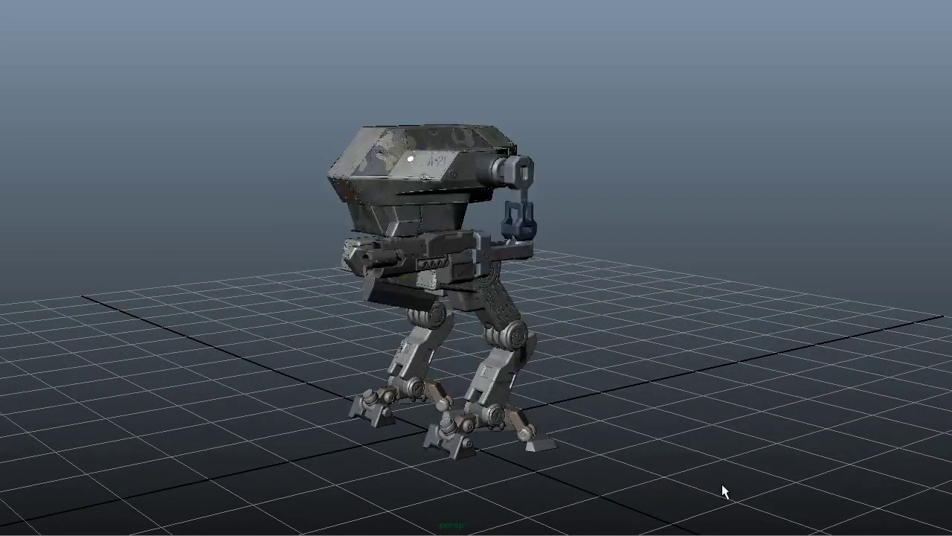
pyautogui.keyDown('alt'); pyautogui.moveTo(733, 511); pyautogui.dragTo(729, 493); pyautogui.keyUp('alt')
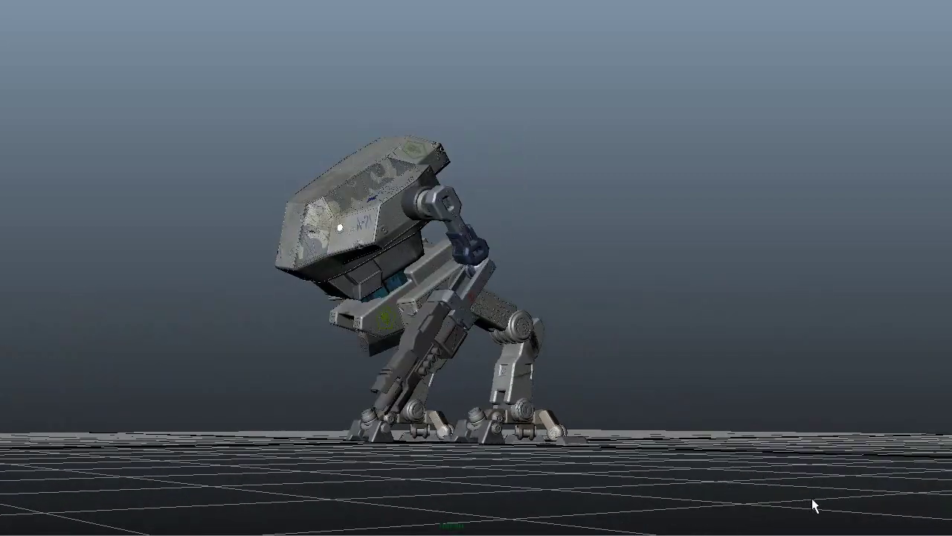
pyautogui.moveTo(814, 506)
pyautogui.keyDown('alt'); pyautogui.mouseDown()
pyautogui.moveTo(590, 506)
pyautogui.moveTo(729, 479)
pyautogui.moveTo(663, 475)
pyautogui.mouseUp(); pyautogui.keyUp('alt')
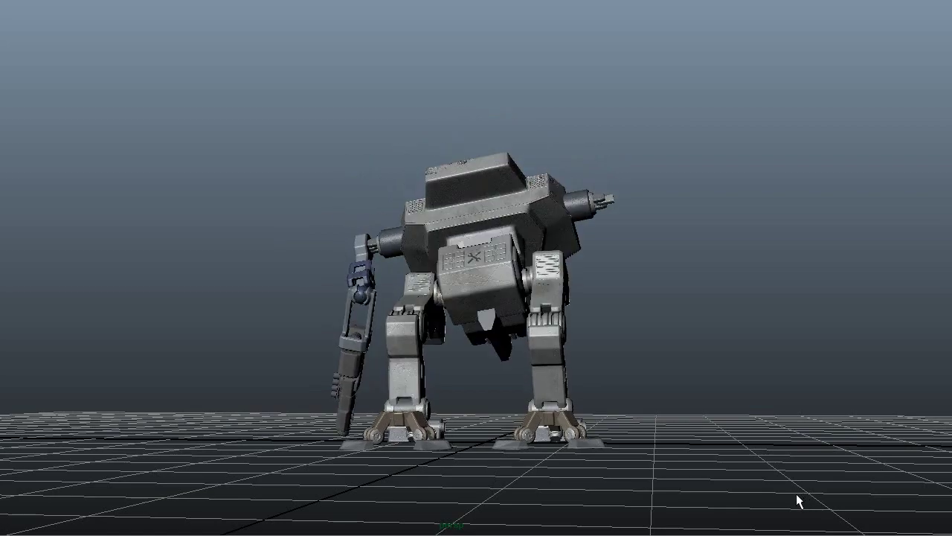
# Orbit around the walking robot from side, overhead and front, ending front three-quarter with the cannon visible
pyautogui.keyDown('alt'); pyautogui.moveTo(797, 499); pyautogui.dragTo(649, 502); pyautogui.keyUp('alt')
pyautogui.keyDown('alt'); pyautogui.moveTo(712, 489); pyautogui.dragTo(638, 494); pyautogui.keyUp('alt')
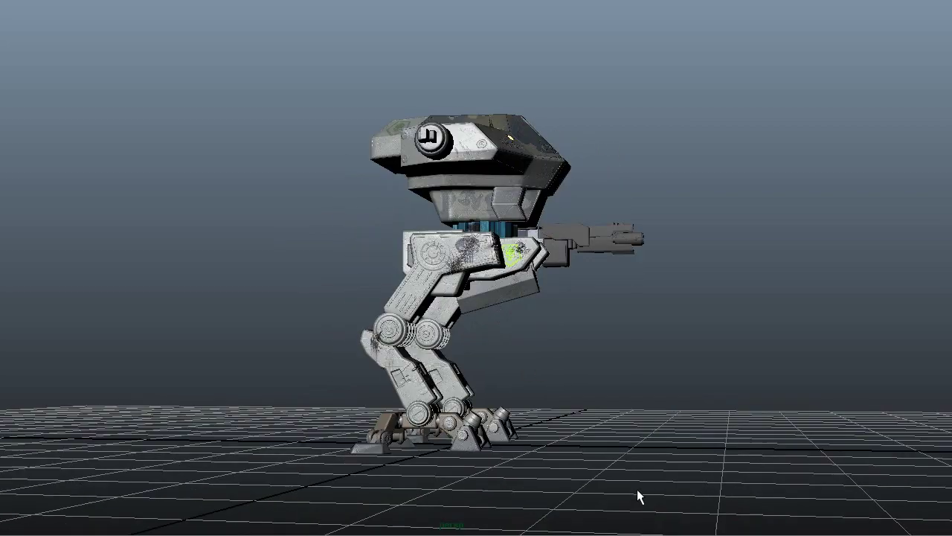
pyautogui.moveTo(729, 405)
pyautogui.keyDown('alt'); pyautogui.mouseDown()
pyautogui.moveTo(606, 442)
pyautogui.moveTo(656, 433)
pyautogui.moveTo(698, 392)
pyautogui.moveTo(677, 453)
pyautogui.mouseUp(); pyautogui.keyUp('alt')
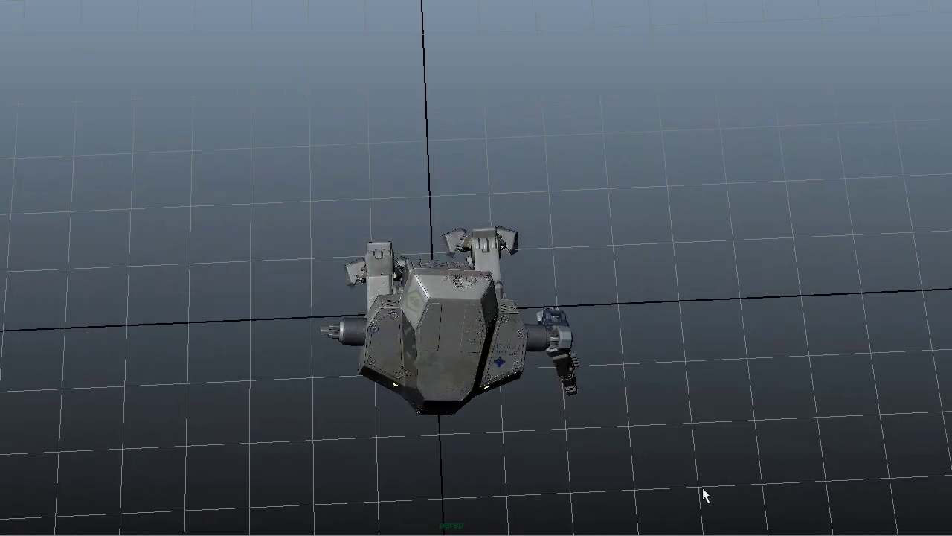
pyautogui.keyDown('alt'); pyautogui.moveTo(700, 501); pyautogui.dragTo(752, 404); pyautogui.keyUp('alt')
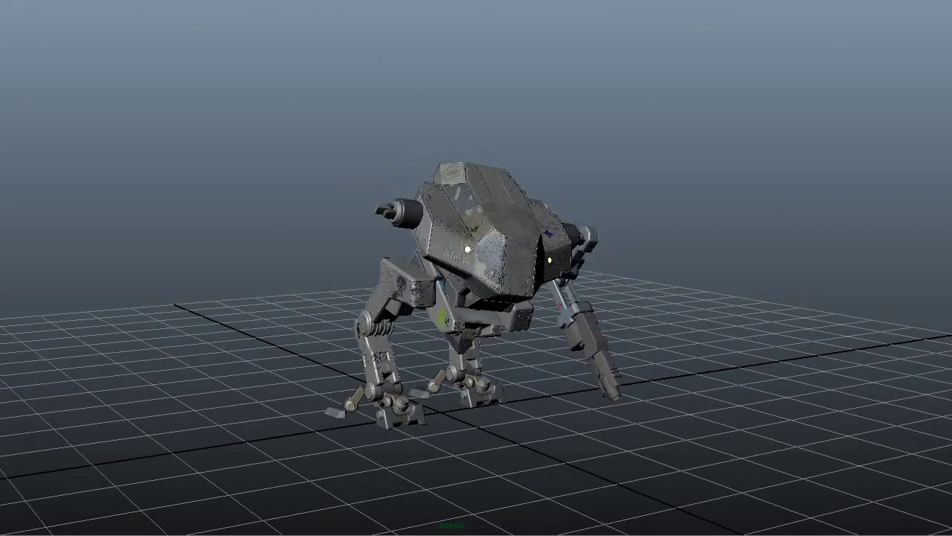
pyautogui.keyDown('alt'); pyautogui.moveTo(676, 437); pyautogui.dragTo(659, 385); pyautogui.keyUp('alt')
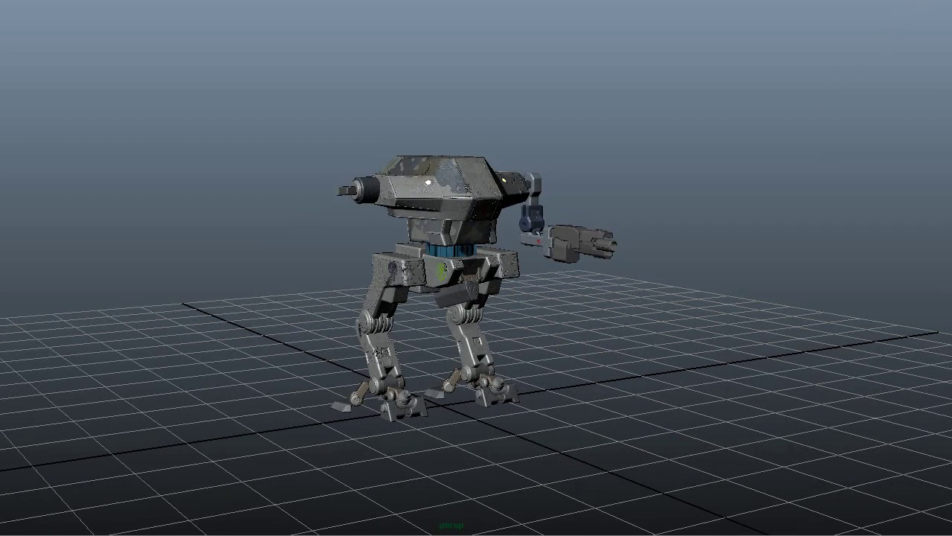
pyautogui.moveTo(791, 460)
pyautogui.keyDown('alt'); pyautogui.mouseDown()
pyautogui.moveTo(698, 459)
pyautogui.moveTo(721, 460)
pyautogui.moveTo(696, 462)
pyautogui.moveTo(700, 494)
pyautogui.moveTo(701, 454)
pyautogui.moveTo(655, 443)
pyautogui.mouseUp(); pyautogui.keyUp('alt')
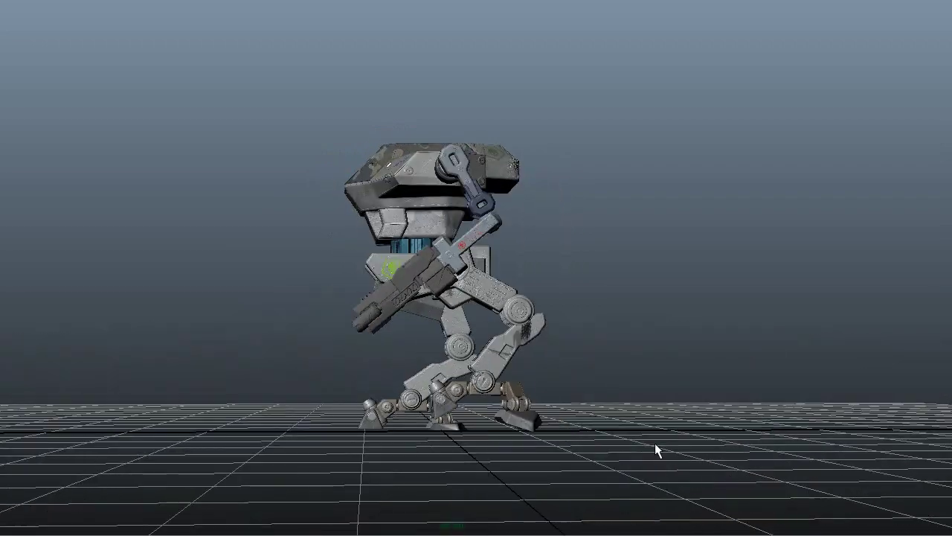
pyautogui.keyDown('alt'); pyautogui.moveTo(757, 447); pyautogui.dragTo(653, 459); pyautogui.keyUp('alt')
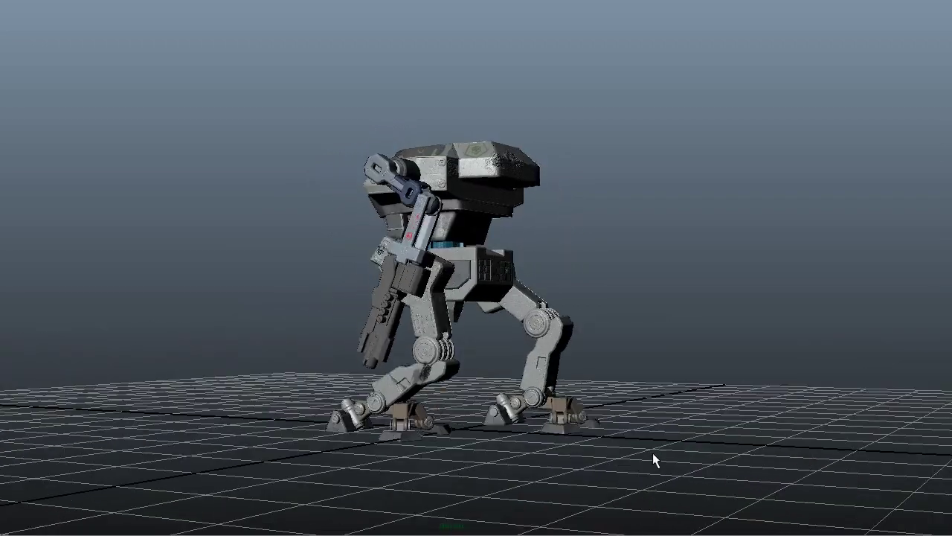
pyautogui.moveTo(757, 451)
pyautogui.keyDown('alt'); pyautogui.mouseDown()
pyautogui.moveTo(651, 450)
pyautogui.moveTo(654, 459)
pyautogui.mouseUp(); pyautogui.keyUp('alt')
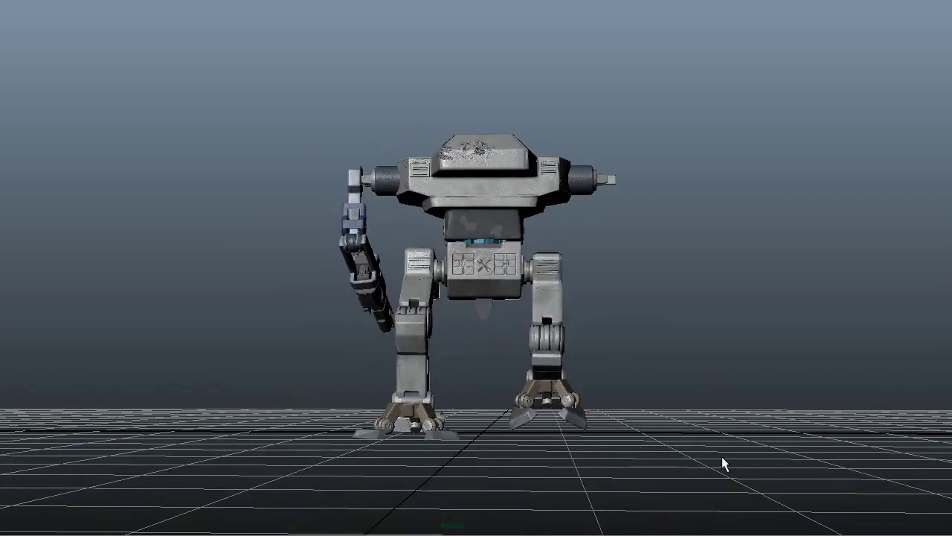
pyautogui.moveTo(731, 452)
pyautogui.keyDown('alt'); pyautogui.mouseDown()
pyautogui.moveTo(743, 460)
pyautogui.moveTo(664, 463)
pyautogui.mouseUp(); pyautogui.keyUp('alt')
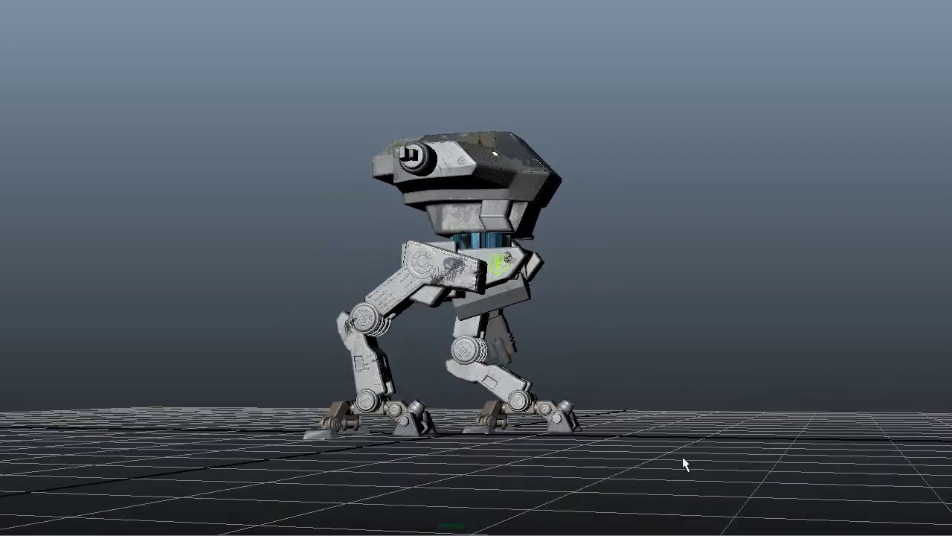
pyautogui.keyDown('alt'); pyautogui.moveTo(736, 364); pyautogui.dragTo(694, 450); pyautogui.keyUp('alt')
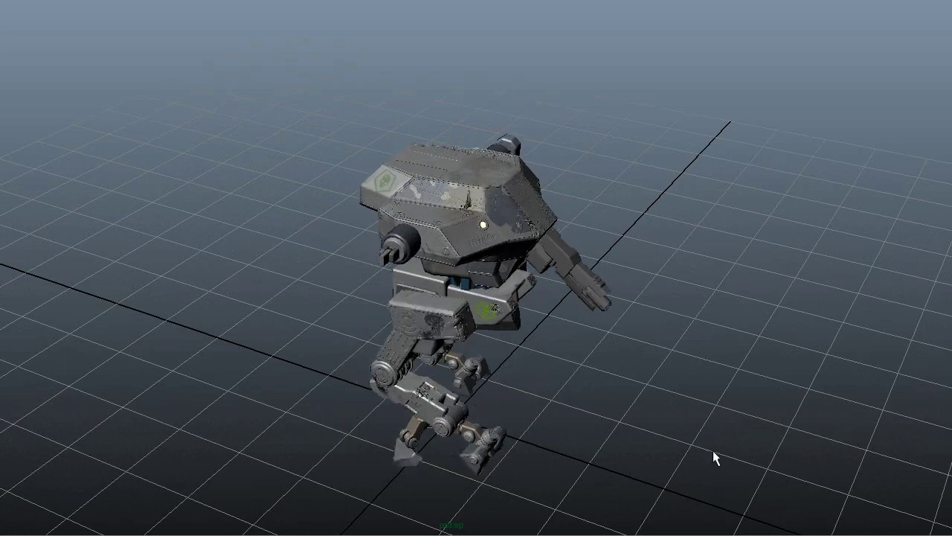
pyautogui.moveTo(764, 461)
pyautogui.keyDown('alt'); pyautogui.mouseDown()
pyautogui.moveTo(641, 449)
pyautogui.moveTo(676, 440)
pyautogui.mouseUp(); pyautogui.keyUp('alt')
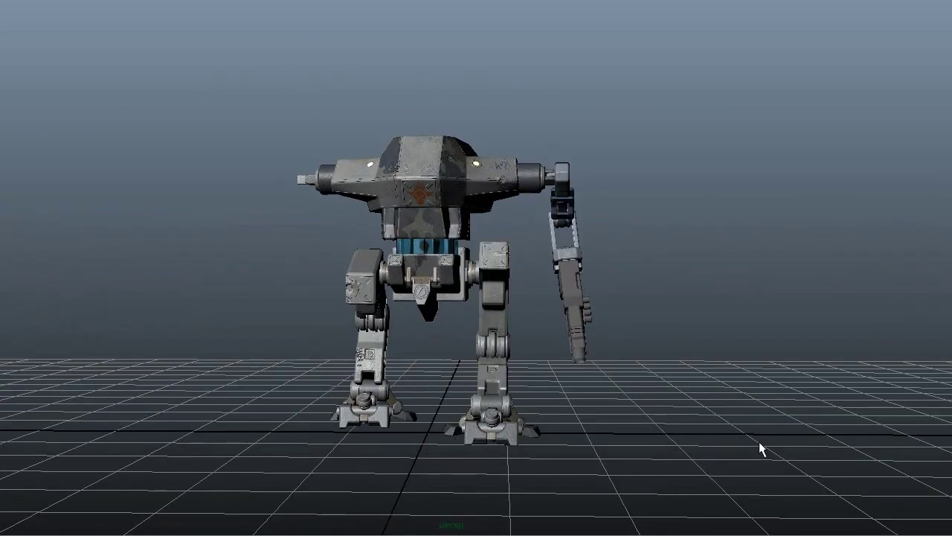
pyautogui.keyDown('alt'); pyautogui.moveTo(759, 441); pyautogui.dragTo(628, 452); pyautogui.keyUp('alt')
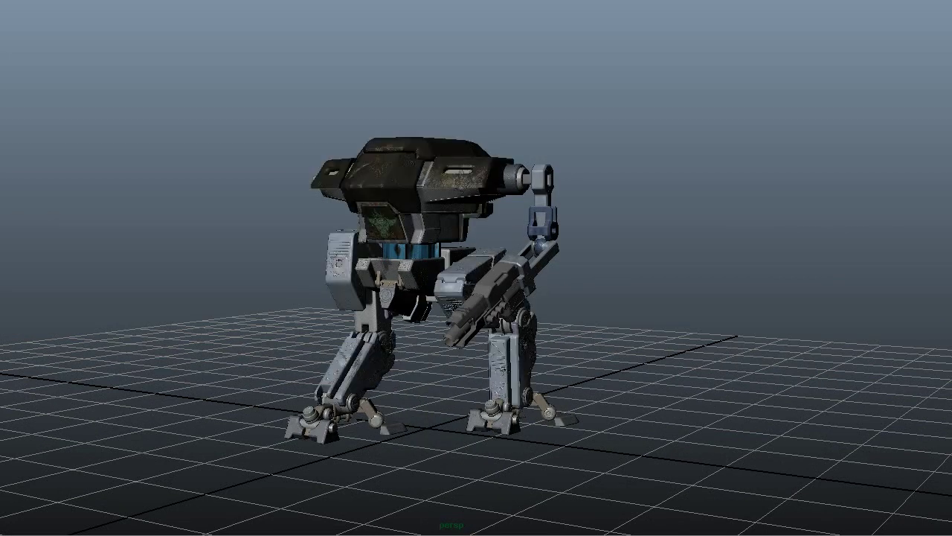
pyautogui.moveTo(653, 421)
pyautogui.keyDown('alt'); pyautogui.mouseDown()
pyautogui.moveTo(640, 407)
pyautogui.moveTo(565, 437)
pyautogui.moveTo(534, 430)
pyautogui.mouseUp(); pyautogui.keyUp('alt')
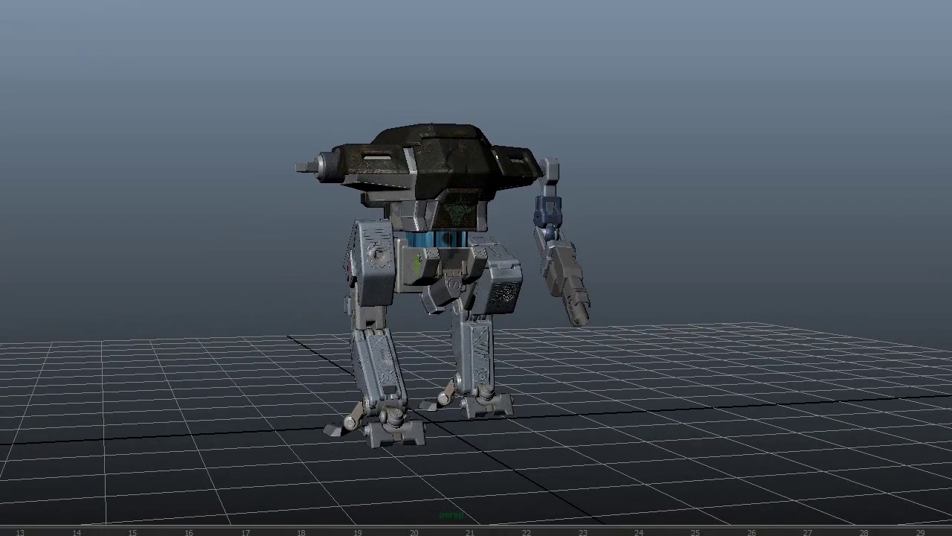
# Select the mech robot mesh in the perspective viewport
pyautogui.click(298, 164)
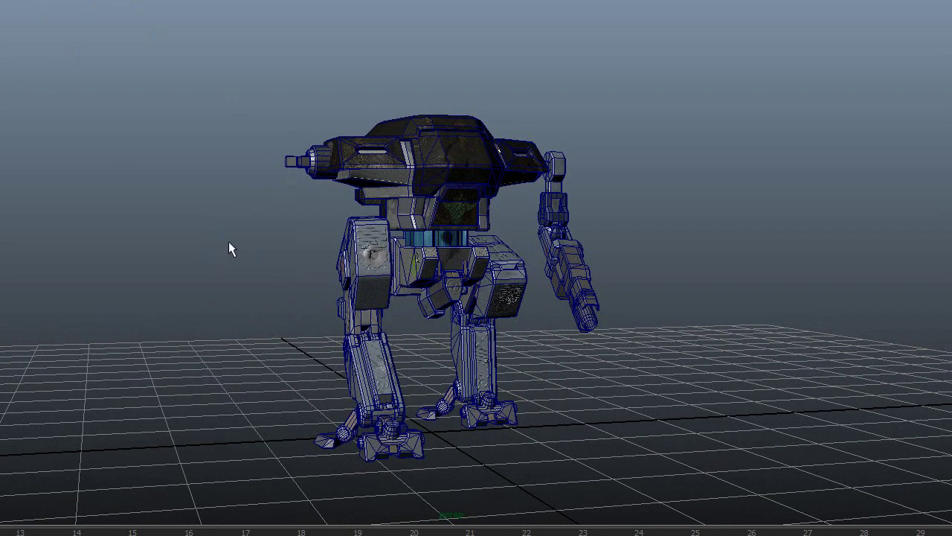